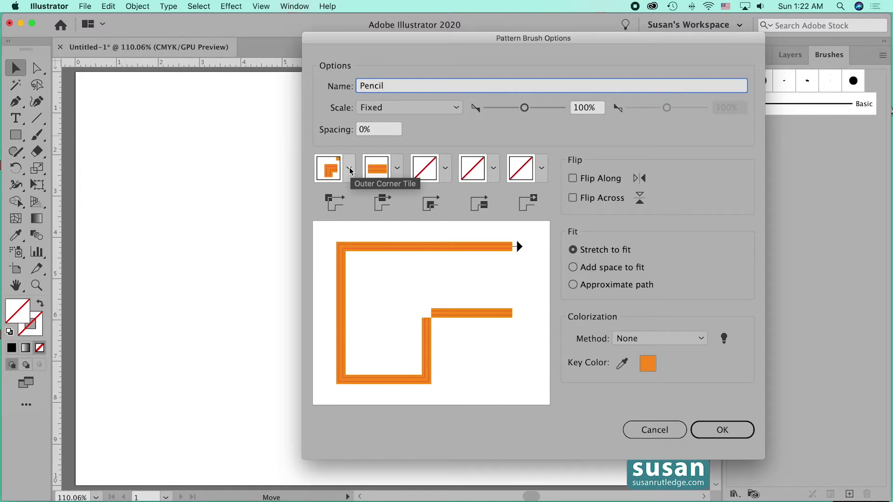
- Set the Pencil pattern brush's inner corner tile to Auto-Sliced and accept the brush options
{"action": "left_click", "coordinate": [350, 168]}
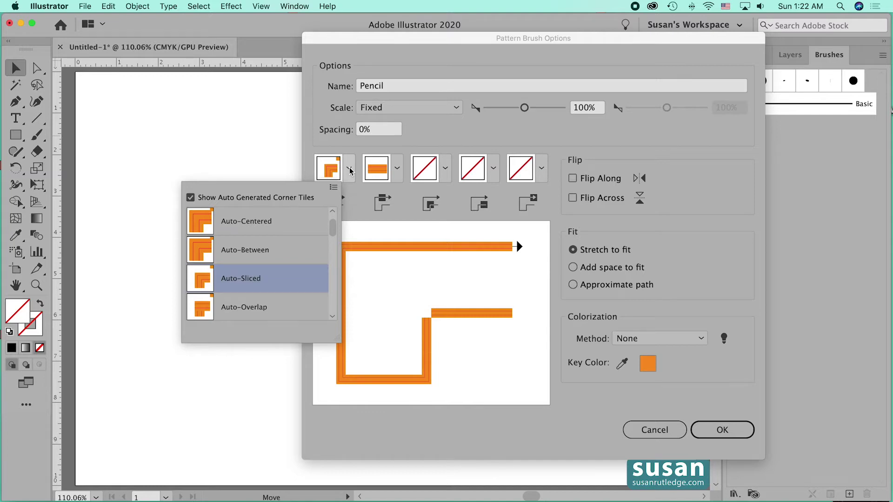
{"action": "left_click", "coordinate": [349, 170]}
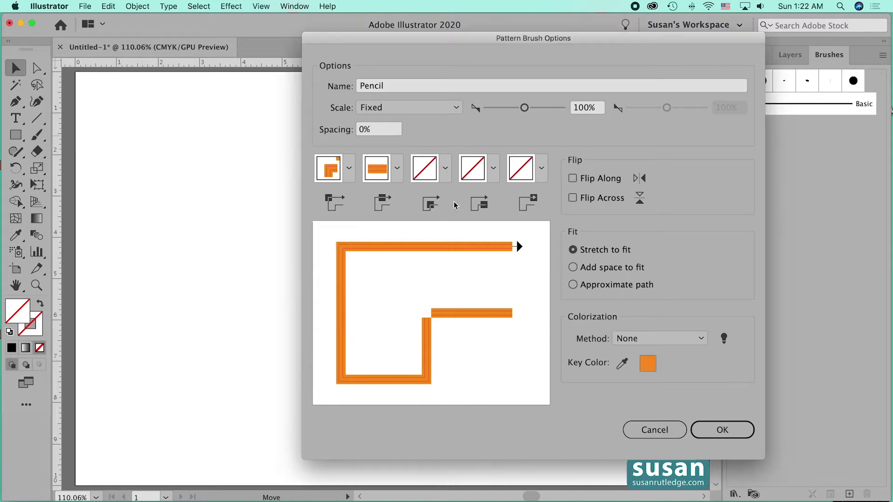
{"action": "left_click", "coordinate": [445, 170]}
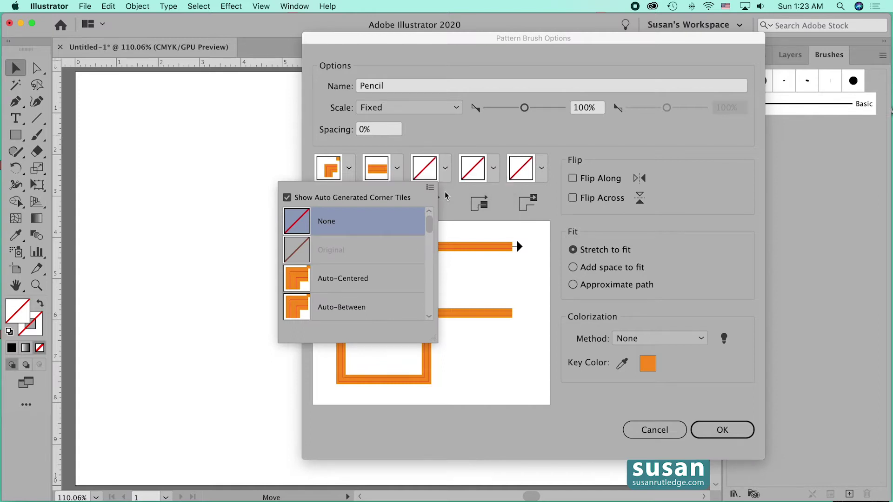
{"action": "left_click_drag", "start_coordinate": [429, 223], "coordinate": [429, 234]}
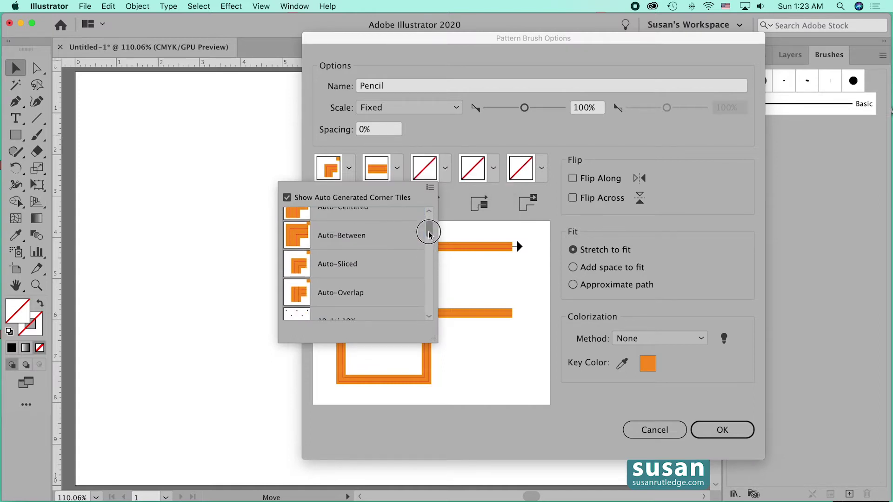
{"action": "left_click", "coordinate": [365, 269]}
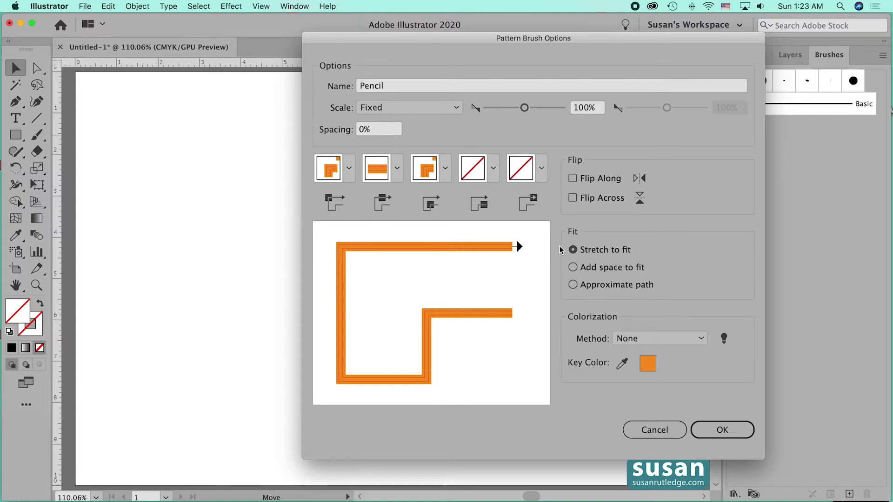
{"action": "left_click", "coordinate": [721, 429]}
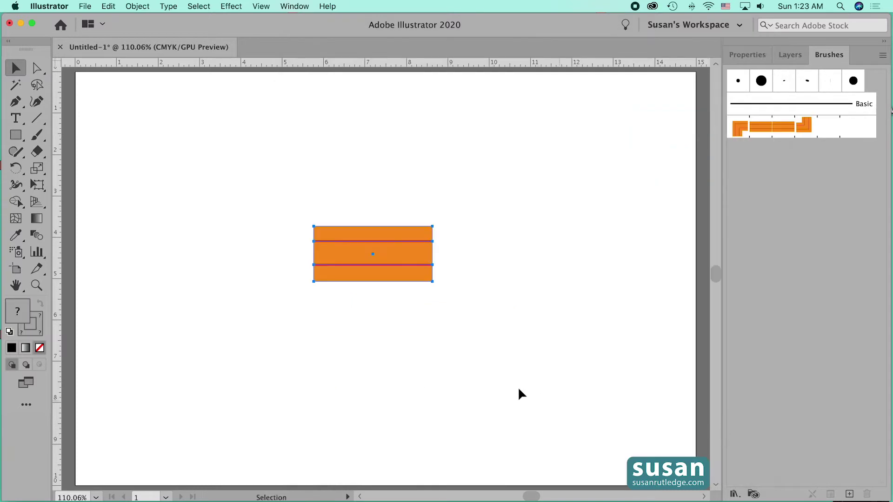
- In outline view, draw a rectangle about 1.15 in wide and 1.33 in high against the pencil body's left edge, matching its height
{"action": "left_click", "coordinate": [372, 313]}
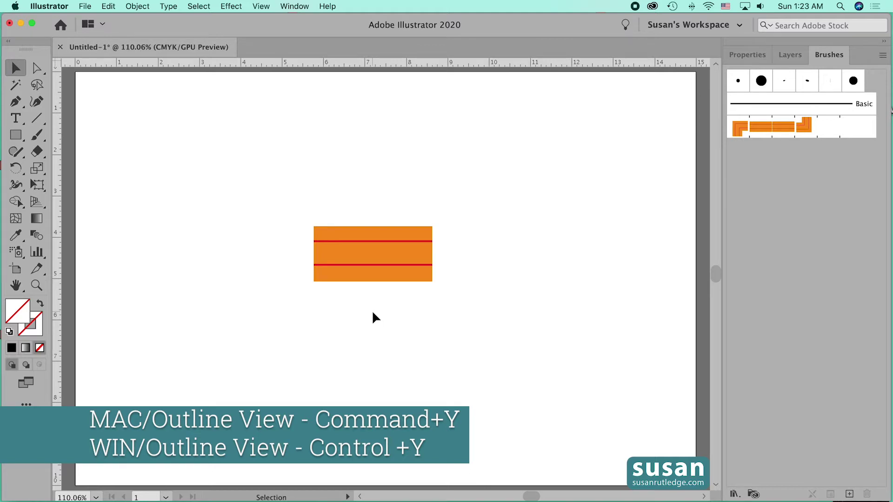
{"action": "key", "text": "super+y"}
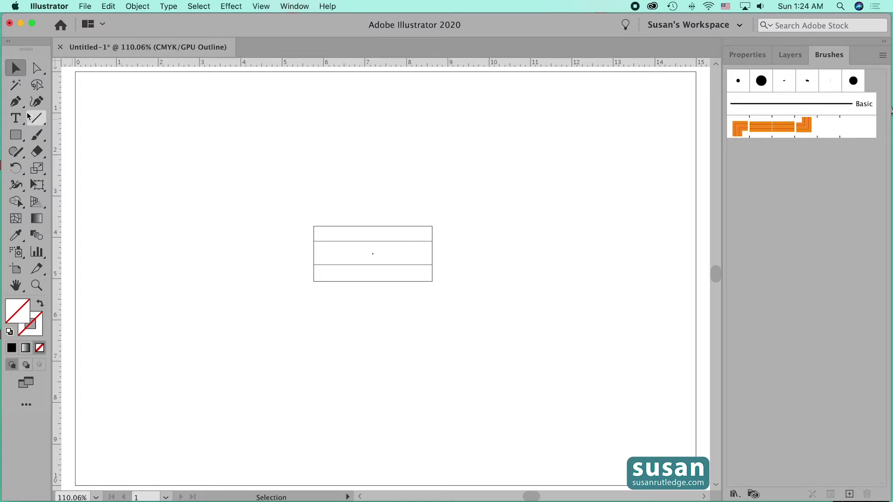
{"action": "left_click", "coordinate": [19, 136]}
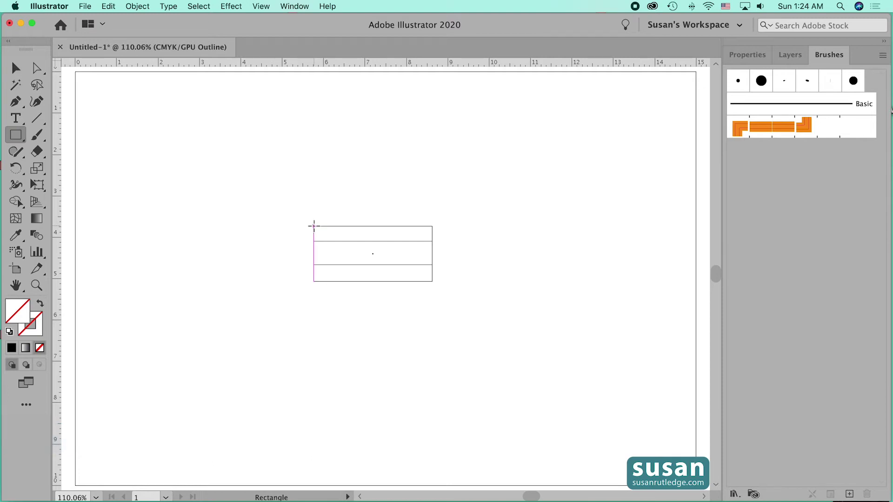
{"action": "left_click_drag", "start_coordinate": [314, 226], "coordinate": [266, 282]}
- Turn the new rectangle into a left-pointing triangle by adding an anchor point midway on its left edge and deleting both left corner points
{"action": "left_click", "coordinate": [16, 102]}
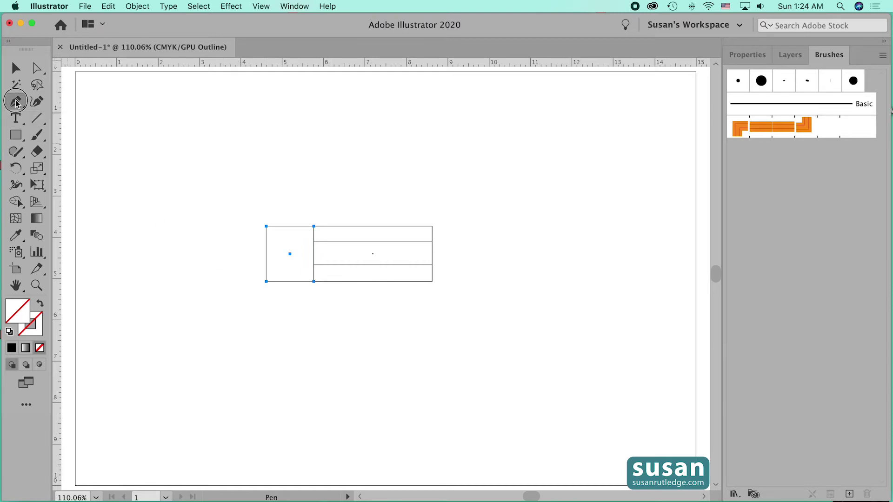
{"action": "left_click", "coordinate": [15, 102]}
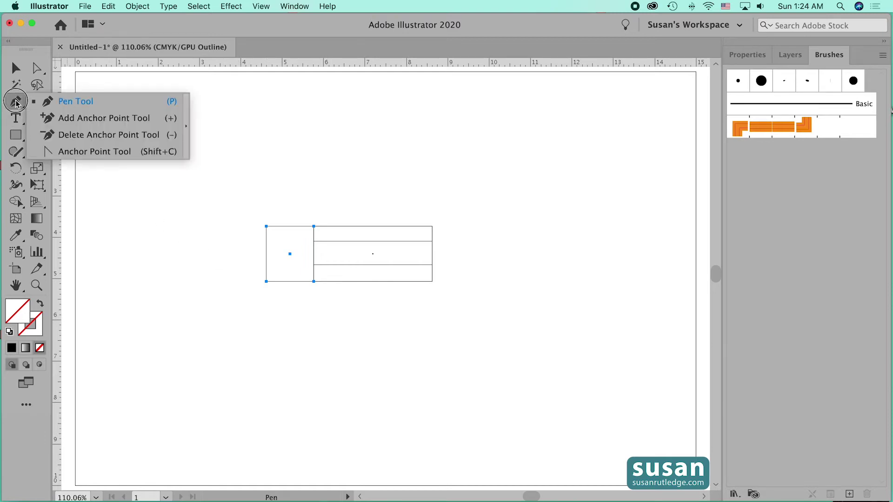
{"action": "left_click", "coordinate": [66, 120]}
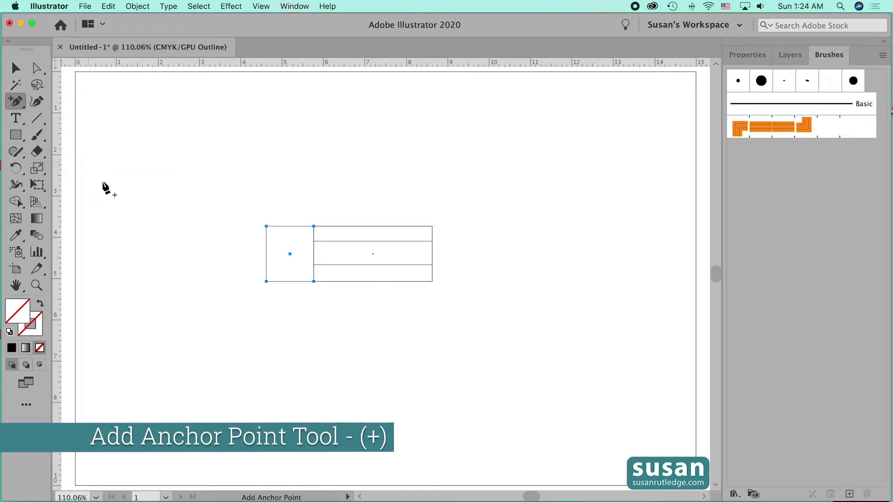
{"action": "left_click", "coordinate": [266, 254]}
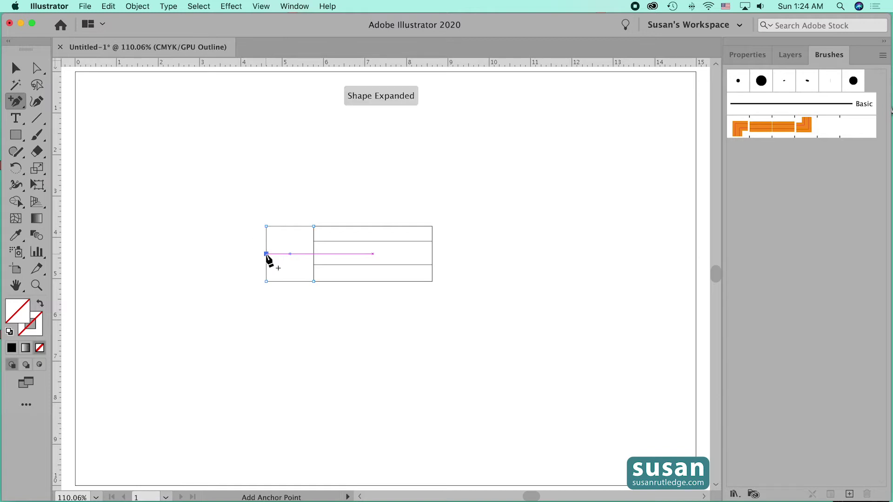
{"action": "left_click", "coordinate": [15, 101]}
{"action": "left_click_drag", "start_coordinate": [16, 103], "coordinate": [72, 139]}
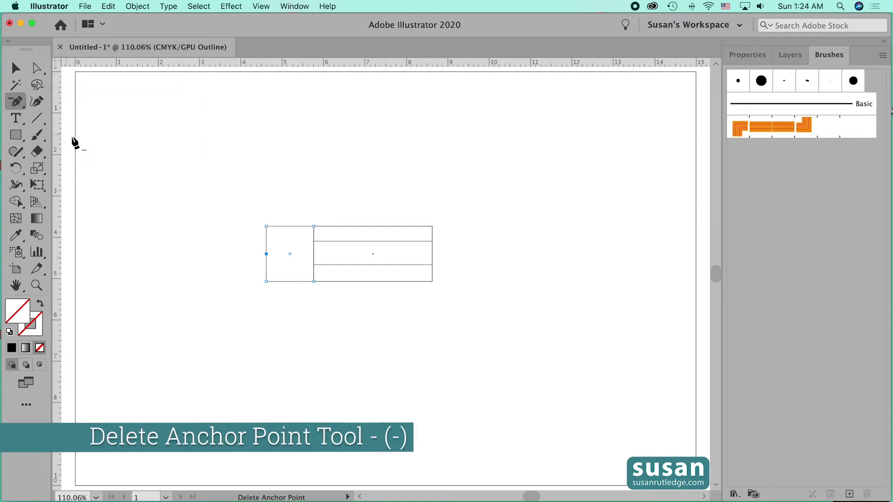
{"action": "left_click", "coordinate": [266, 226]}
{"action": "left_click", "coordinate": [265, 282]}
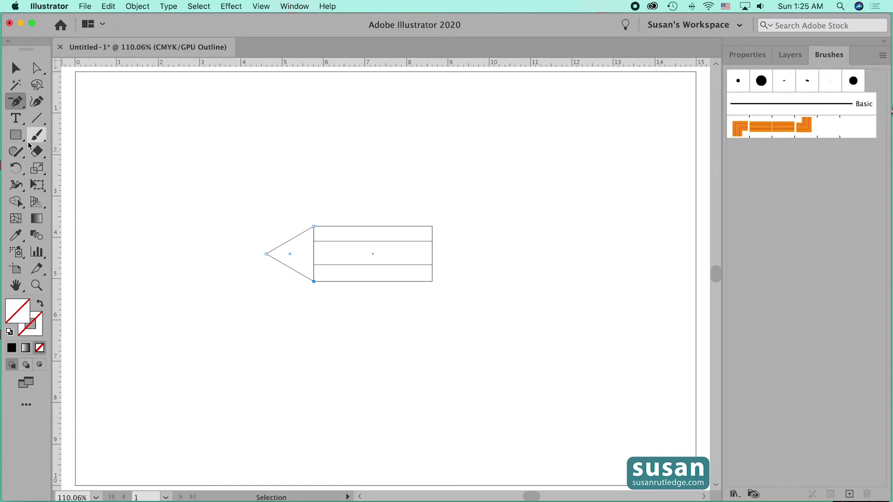
- Draw a rectangle about 1.26 in wide and 1.86 in high covering the pointed left half of the triangle
{"action": "left_click", "coordinate": [16, 136]}
{"action": "left_click_drag", "start_coordinate": [16, 137], "coordinate": [60, 133]}
{"action": "left_click_drag", "start_coordinate": [237, 222], "coordinate": [290, 298]}
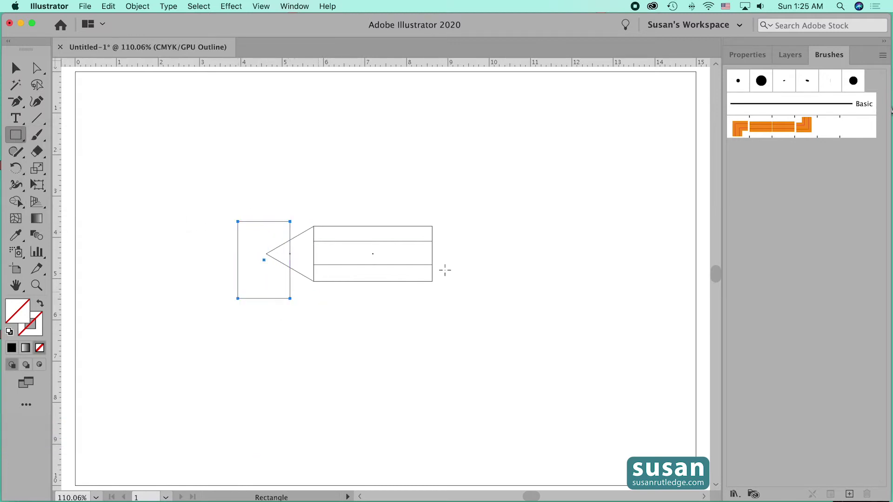
- Fill the triangular pencil tip with the light tan swatch
{"action": "left_click", "coordinate": [747, 56]}
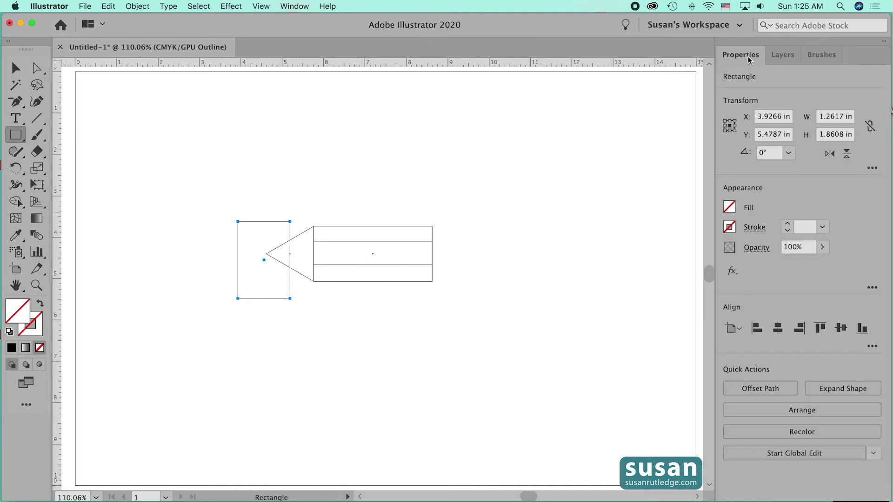
{"action": "key", "text": "v"}
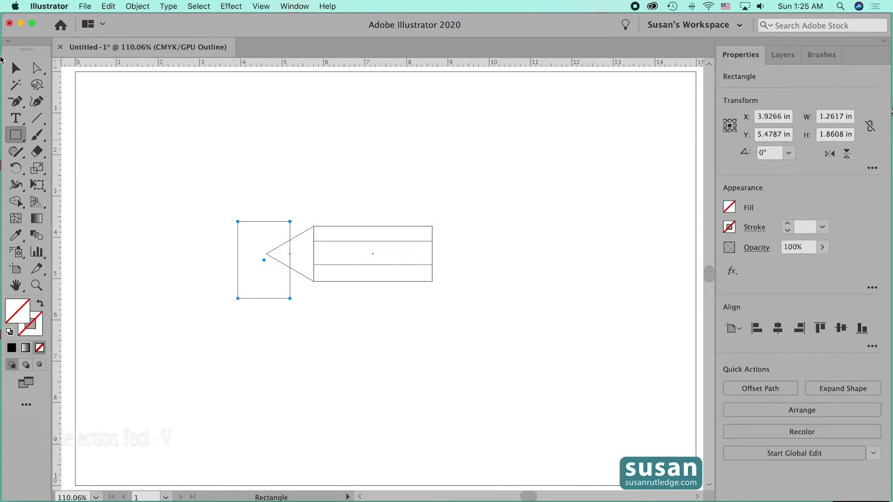
{"action": "left_click", "coordinate": [15, 67]}
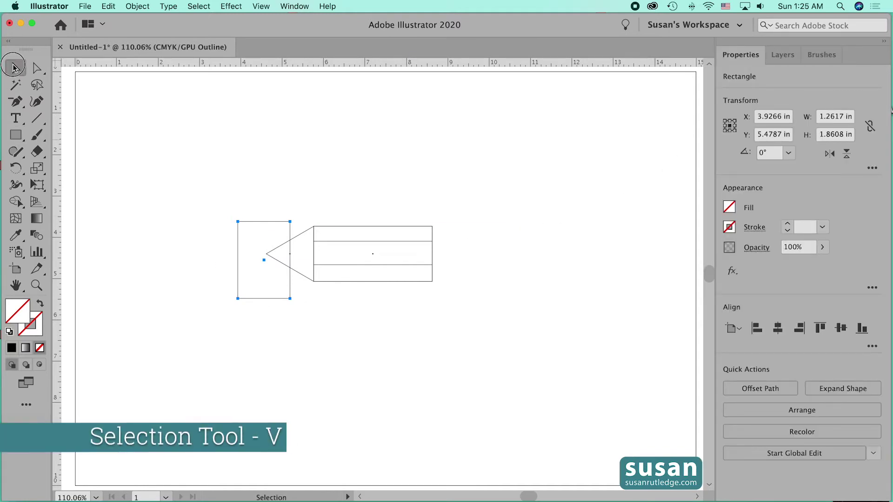
{"action": "left_click", "coordinate": [303, 273]}
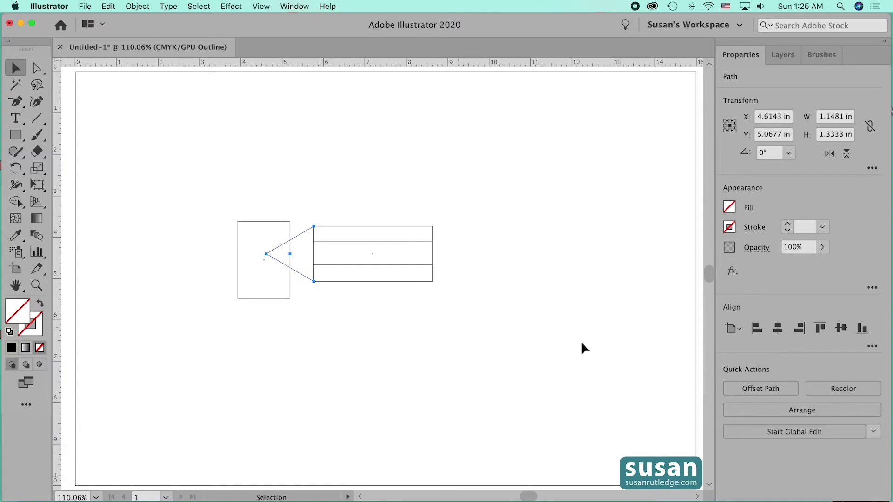
{"action": "left_click", "coordinate": [729, 208]}
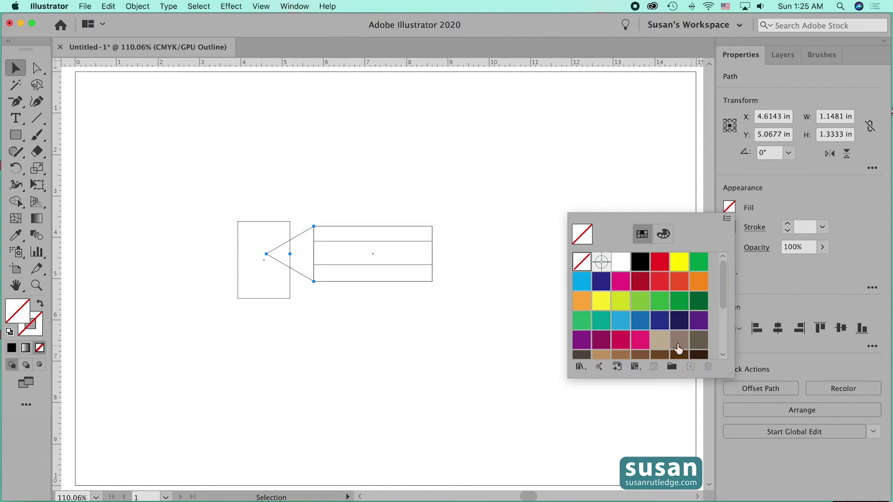
{"action": "left_click", "coordinate": [657, 343]}
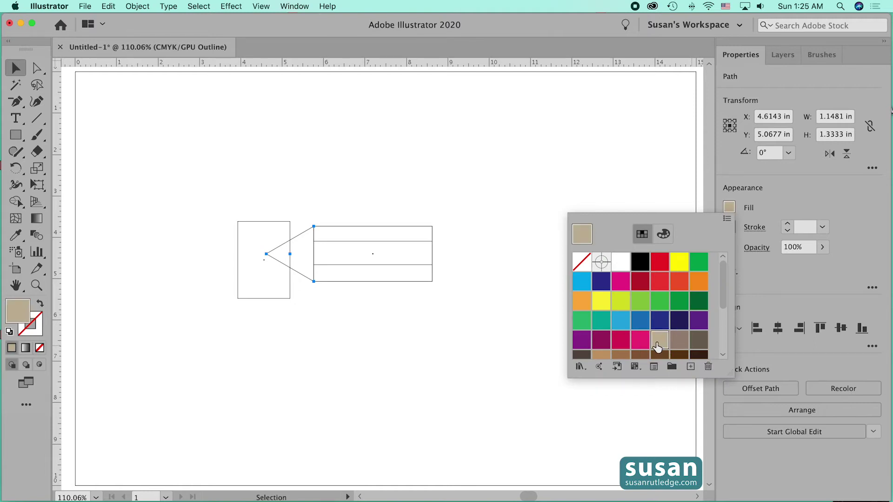
- Fill the rectangle overlapping the tip with black and return the artwork to preview mode
{"action": "left_click", "coordinate": [277, 302]}
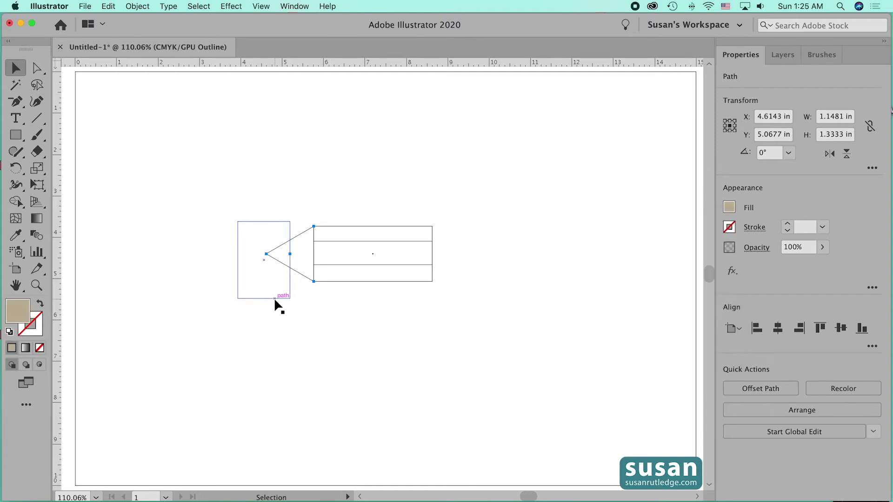
{"action": "left_click", "coordinate": [275, 297]}
{"action": "left_click", "coordinate": [726, 212]}
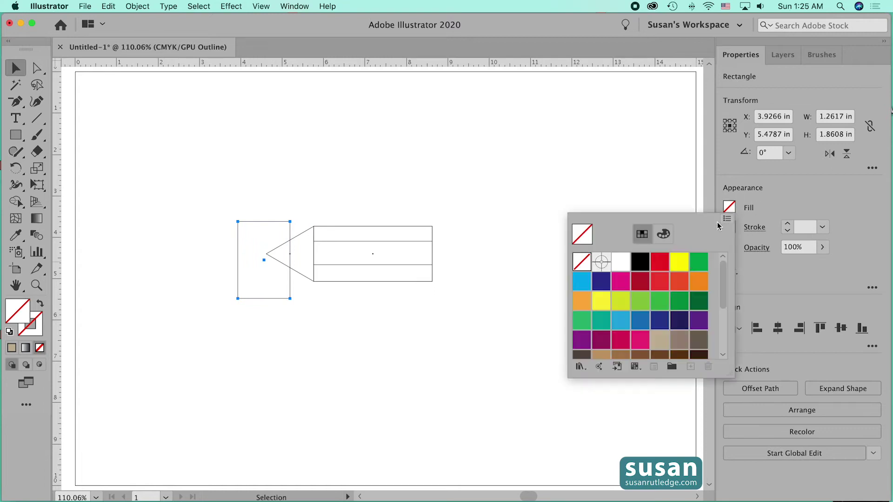
{"action": "left_click", "coordinate": [640, 261]}
{"action": "left_click", "coordinate": [507, 208]}
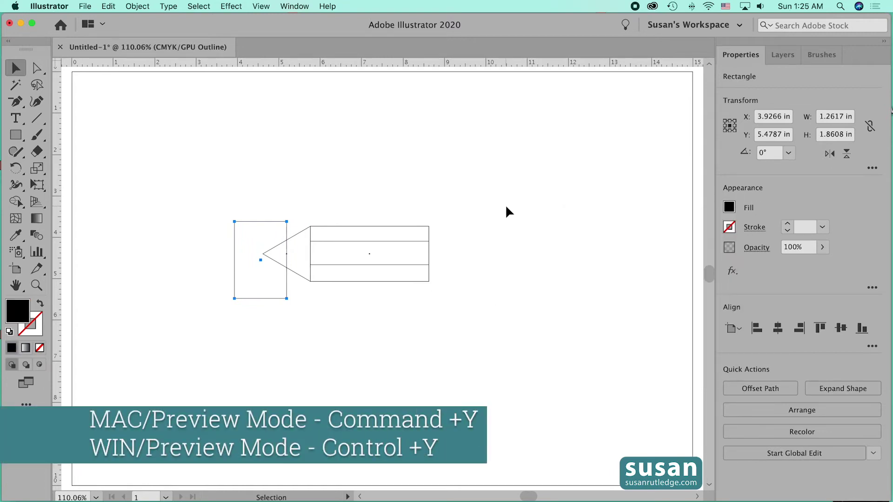
{"action": "key", "text": "super+y"}
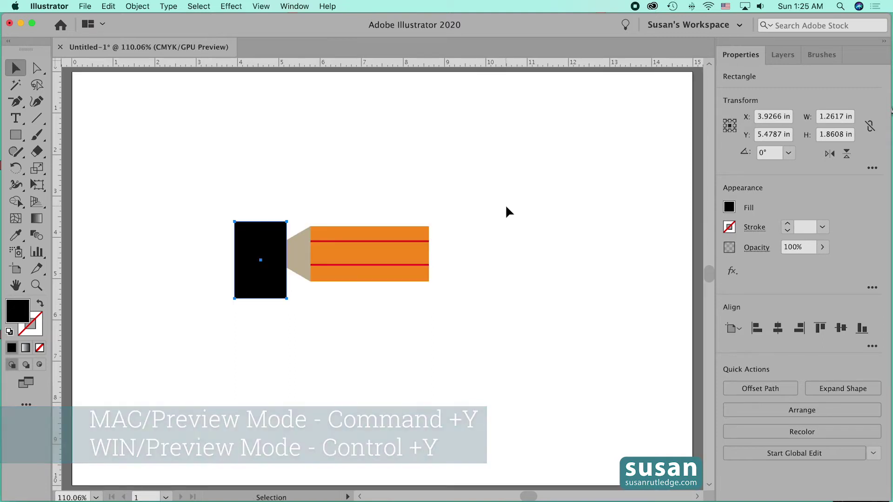
- Divide the black rectangle and tan triangle with the Pathfinder, and ungroup the resulting pieces
{"action": "left_click_drag", "start_coordinate": [233, 194], "coordinate": [300, 307]}
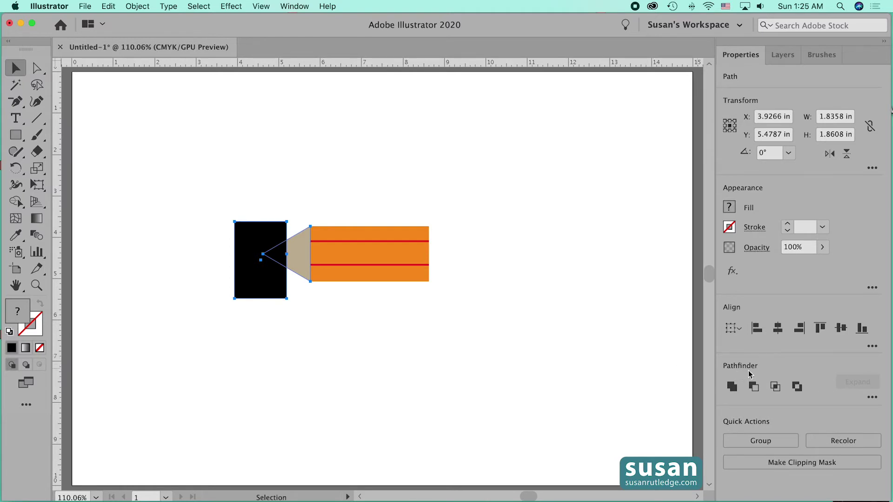
{"action": "left_click", "coordinate": [873, 398]}
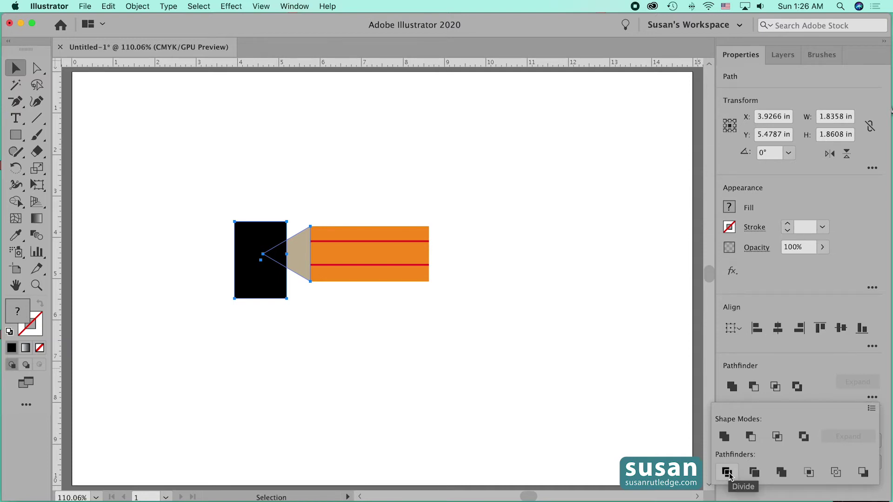
{"action": "left_click", "coordinate": [727, 473]}
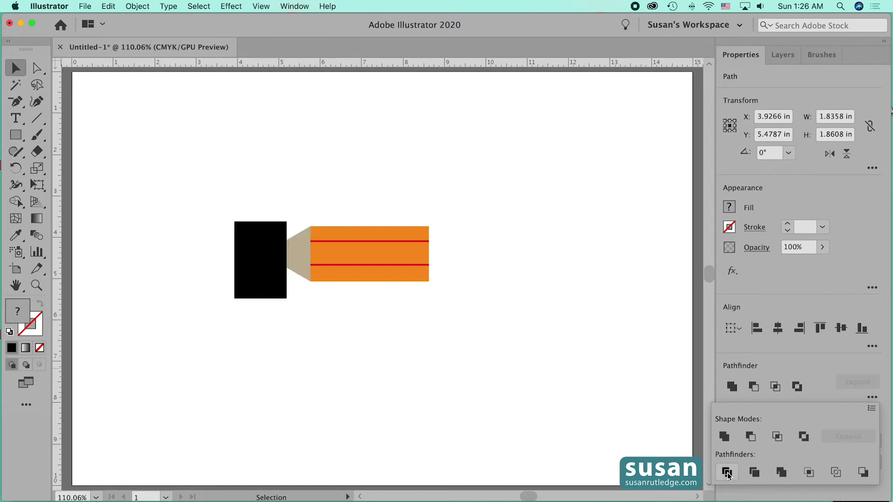
{"action": "mouse_move", "coordinate": [218, 187]}
{"action": "left_mouse_down"}
{"action": "mouse_move", "coordinate": [255, 224]}
{"action": "mouse_move", "coordinate": [303, 315]}
{"action": "left_mouse_up"}
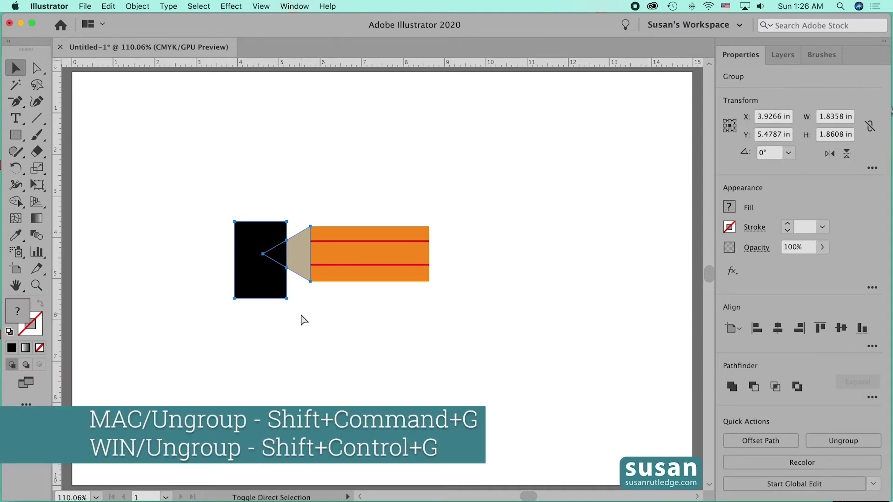
{"action": "key", "text": "shift+super+g"}
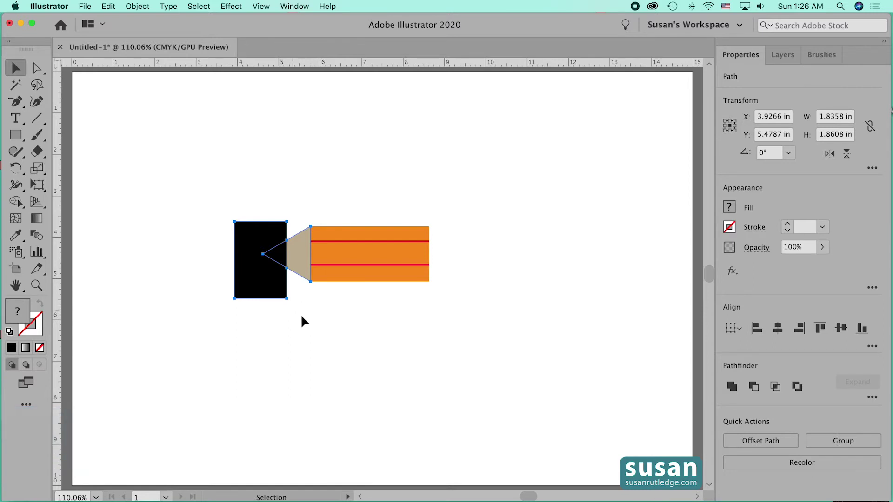
- Delete the outer black piece around the pencil point, keeping the black lead tip
{"action": "left_click", "coordinate": [311, 321]}
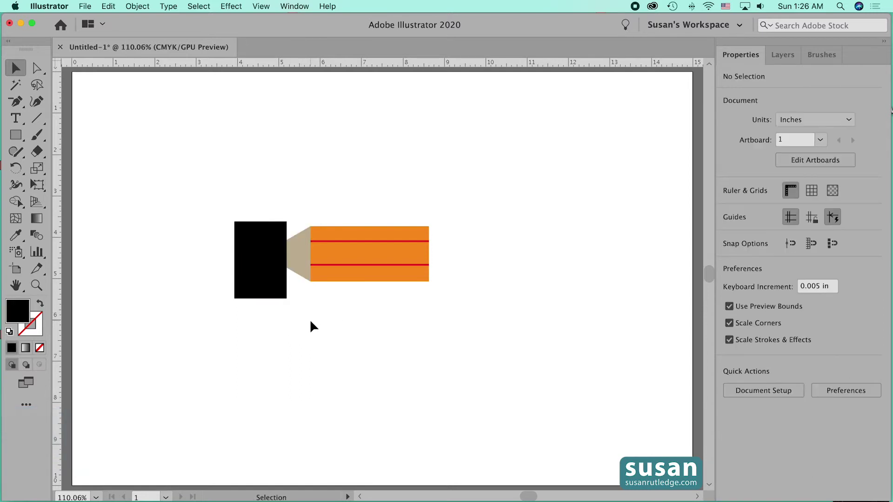
{"action": "left_click", "coordinate": [258, 290]}
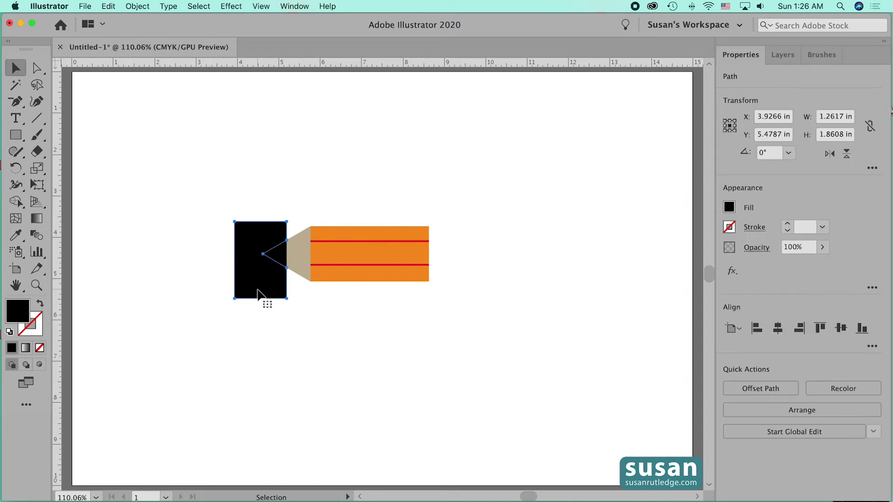
{"action": "key", "text": "Delete"}
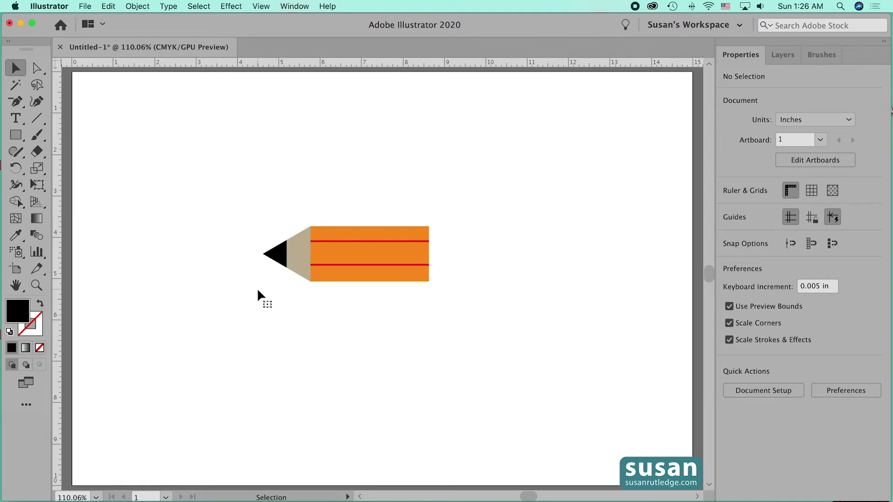
- Group the black lead and tan wood pieces of the pencil tip, and switch the artwork to outline view
{"action": "left_click_drag", "start_coordinate": [299, 282], "coordinate": [299, 283]}
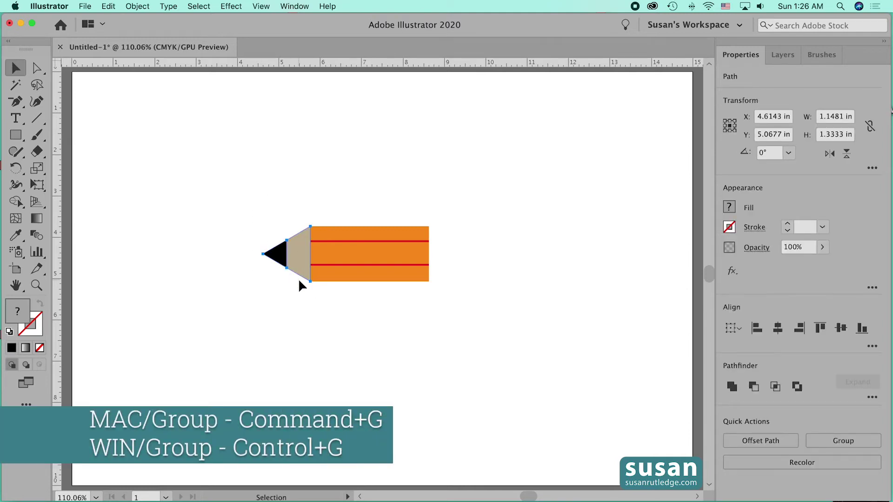
{"action": "key", "text": "super+g"}
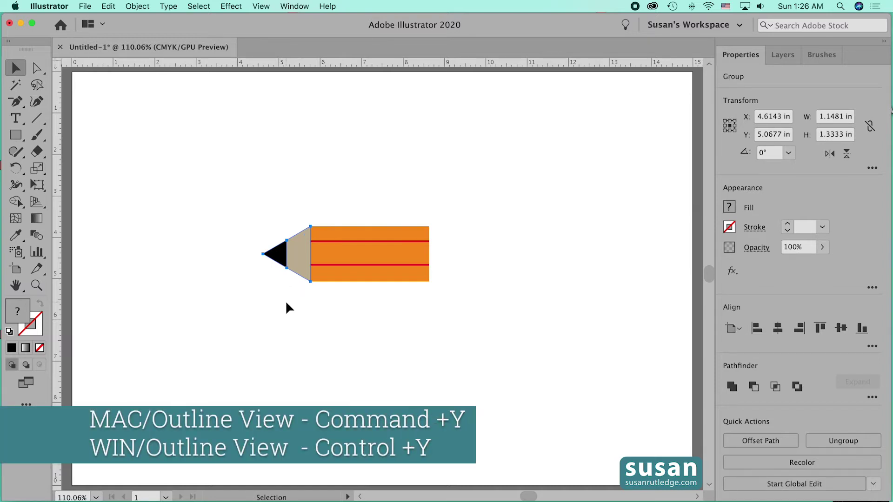
{"action": "key", "text": "super+y"}
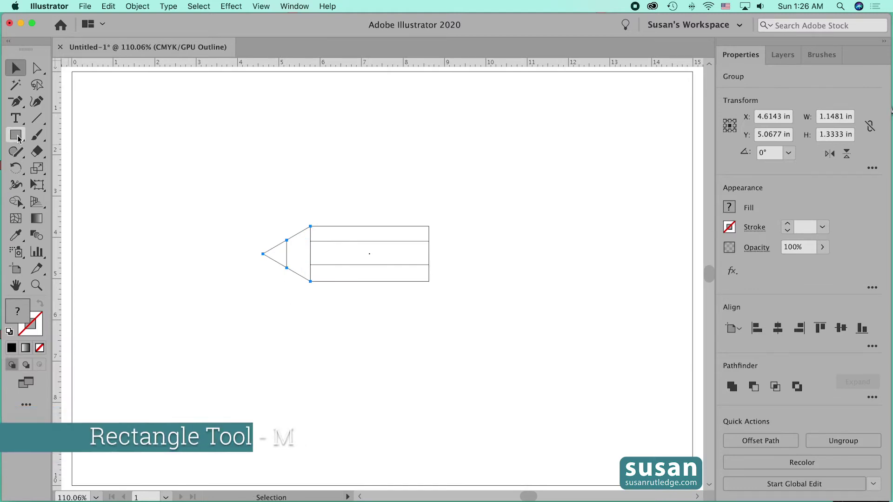
- Draw a ferrule rectangle about 0.76 by 1.33 in at the body's blunt end, and an adjoining eraser rectangle about 0.61 by 1.33 in
{"action": "left_click", "coordinate": [36, 137]}
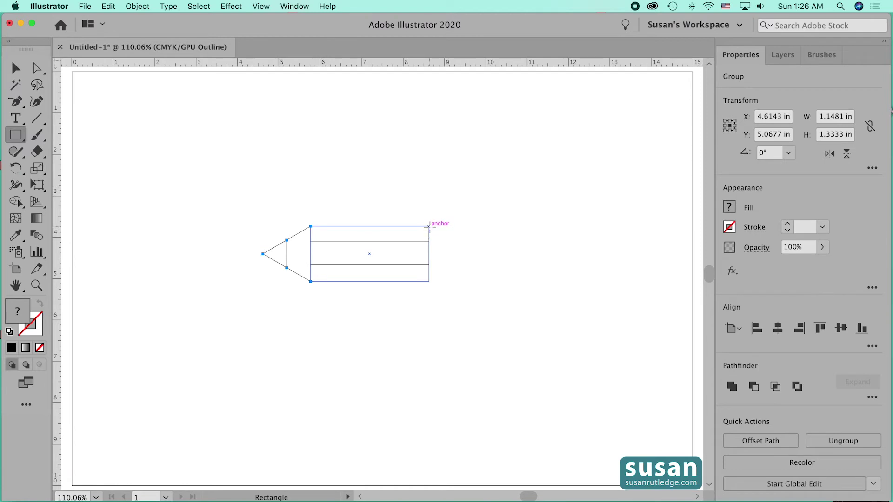
{"action": "left_click_drag", "start_coordinate": [429, 227], "coordinate": [456, 250]}
{"action": "left_click_drag", "start_coordinate": [458, 272], "coordinate": [461, 281]}
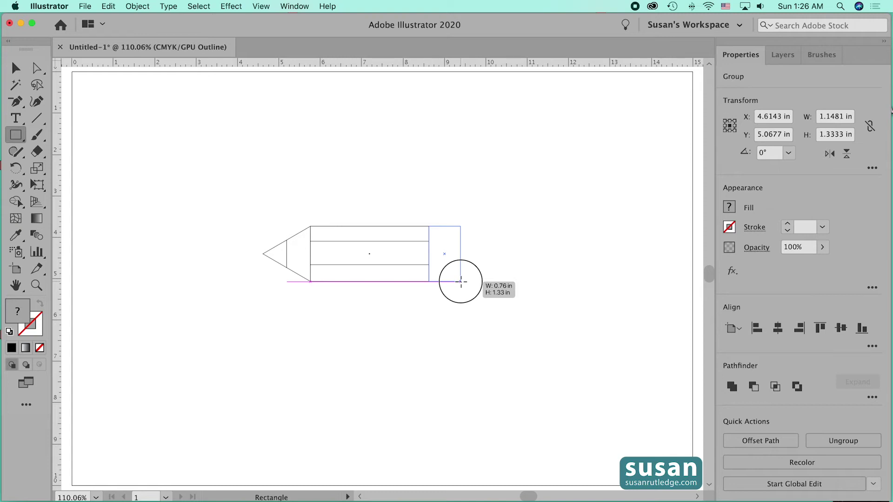
{"action": "left_click_drag", "start_coordinate": [460, 282], "coordinate": [461, 282]}
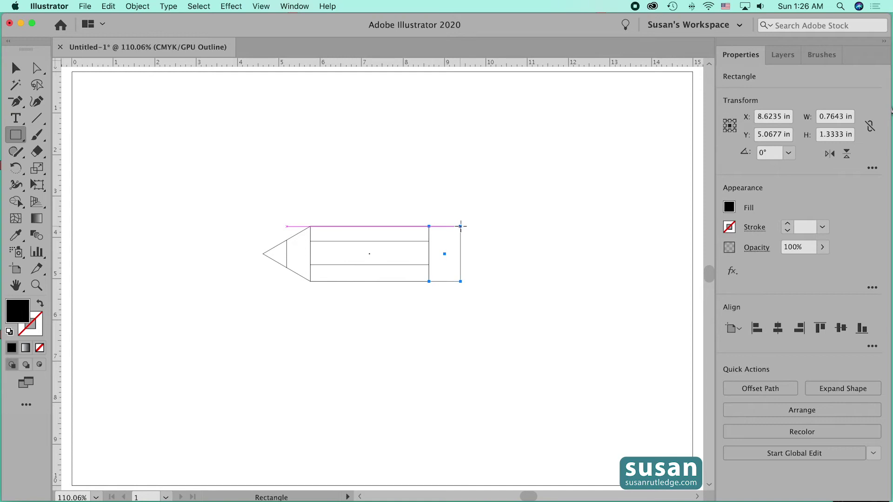
{"action": "left_click_drag", "start_coordinate": [460, 227], "coordinate": [486, 281]}
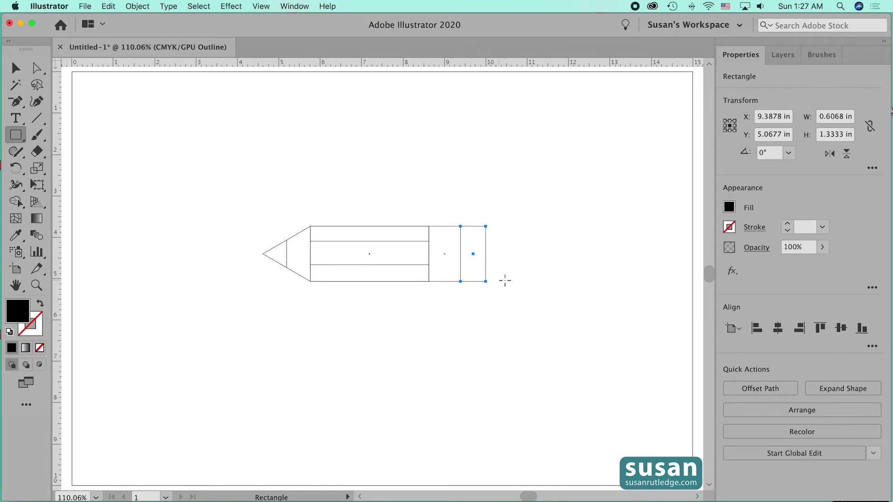
- Round the two outer corners of the eraser rectangle to a radius of about 0.61 in
{"action": "left_click", "coordinate": [35, 69]}
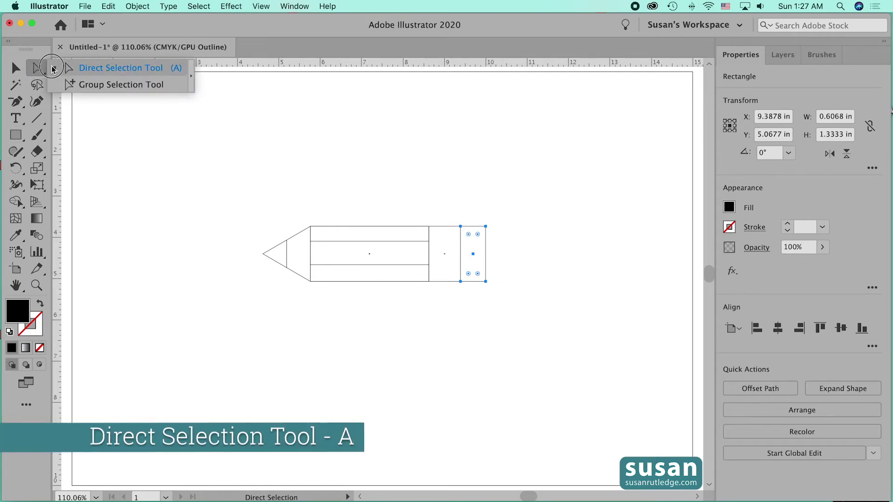
{"action": "left_click", "coordinate": [486, 227]}
{"action": "left_click", "coordinate": [486, 281], "text": "shift"}
{"action": "left_click_drag", "start_coordinate": [477, 234], "coordinate": [447, 261]}
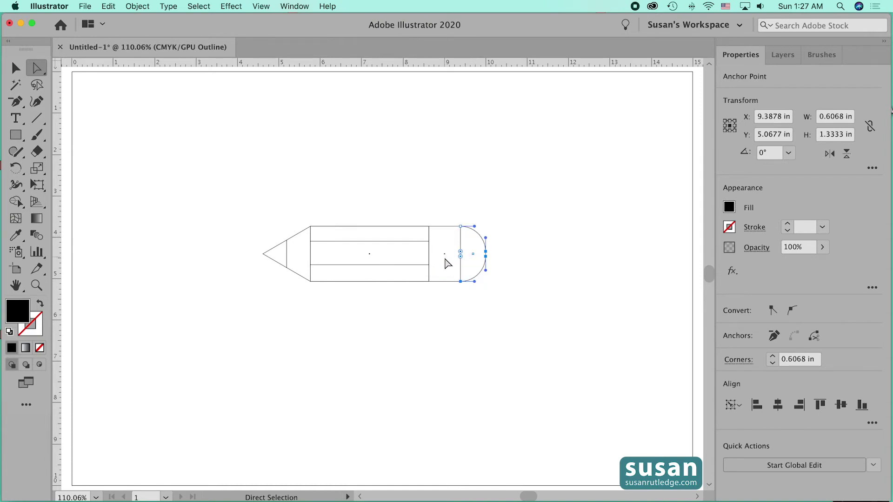
{"action": "left_click", "coordinate": [471, 302]}
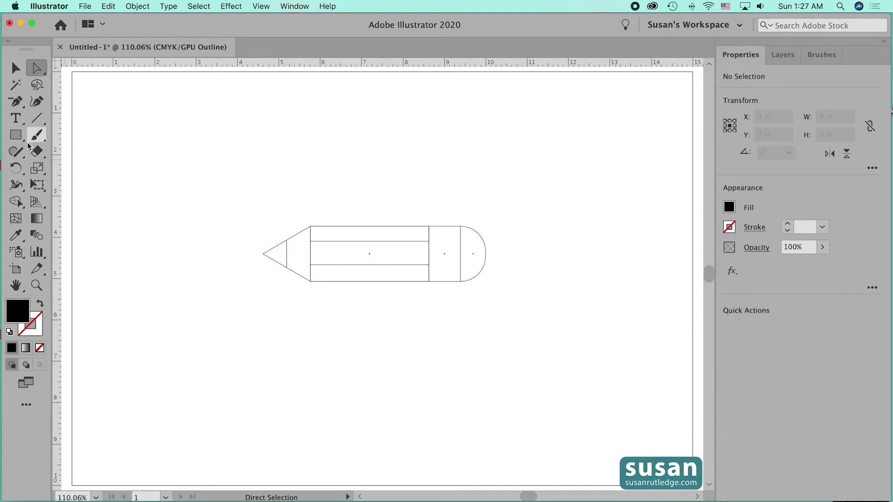
- Draw a thin full-height stripe about 0.07 by 1.33 in inside the ferrule and nudge it slightly toward the pencil body
{"action": "left_click", "coordinate": [15, 136]}
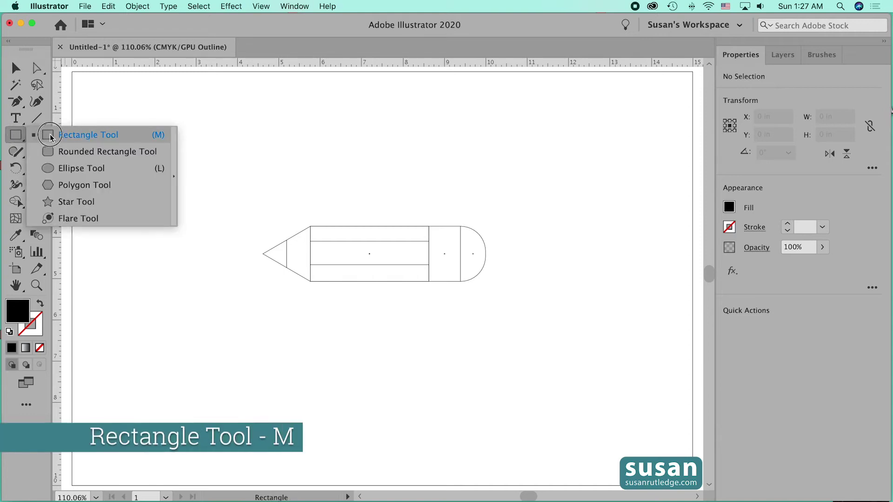
{"action": "left_click", "coordinate": [51, 135]}
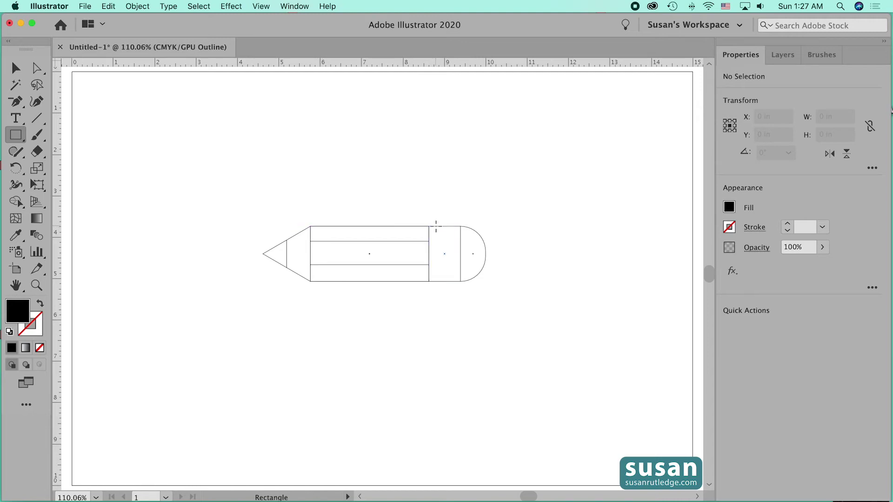
{"action": "left_click_drag", "start_coordinate": [436, 226], "coordinate": [438, 282]}
{"action": "key", "text": "v"}
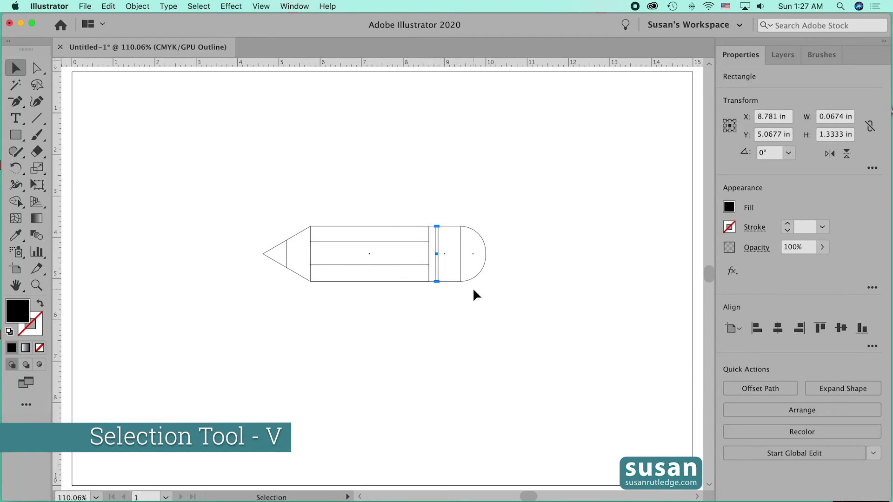
{"action": "key", "text": "Left"}
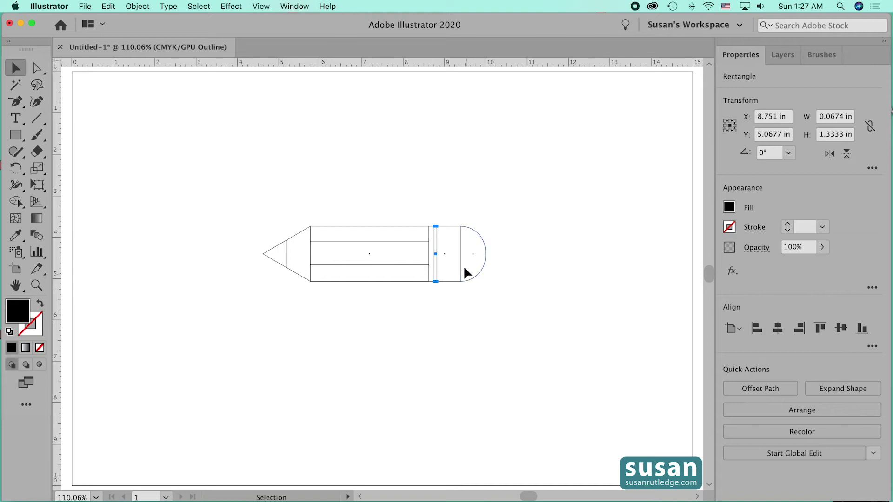
- Copy the thin stripe to the middle of the ferrule and repeat the copy for a third, evenly spaced stripe
{"action": "left_click_drag", "start_coordinate": [437, 271], "coordinate": [447, 277]}
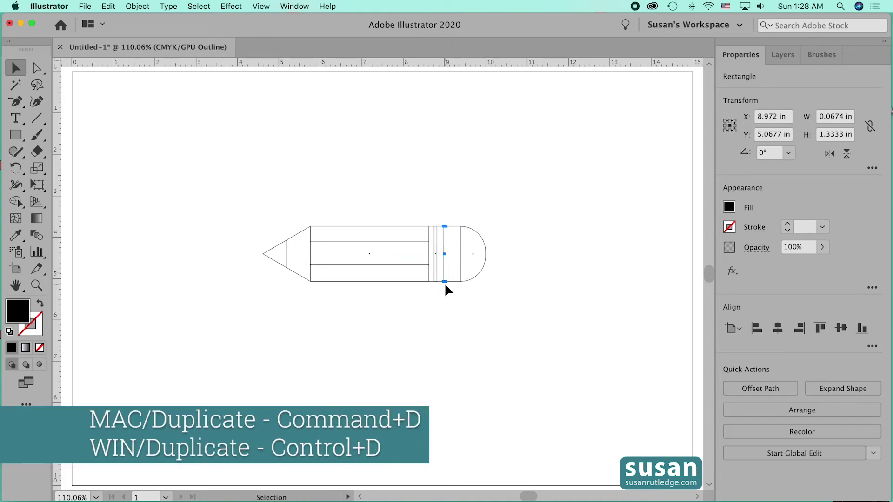
{"action": "key", "text": "super+d"}
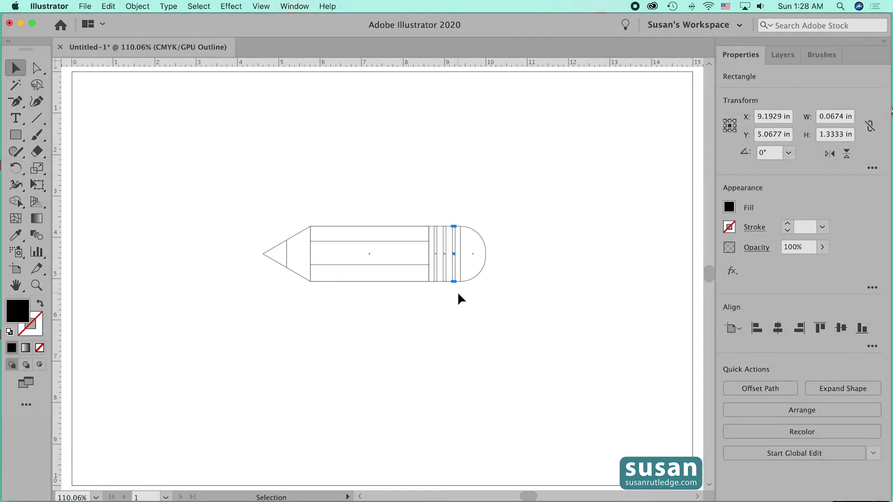
{"action": "left_click", "coordinate": [449, 297]}
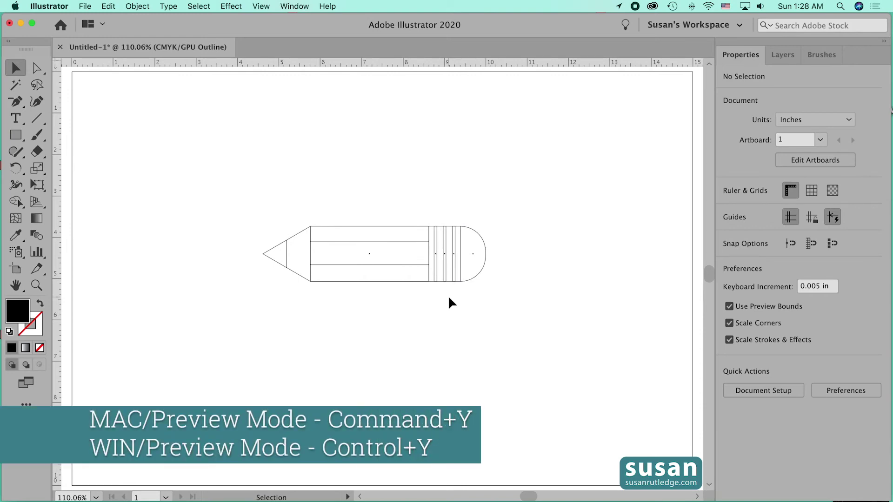
- Return the artwork to preview mode and set the fill of the ferrule, stripes and eraser to None
{"action": "key", "text": "super+y"}
{"action": "left_click_drag", "start_coordinate": [431, 217], "coordinate": [494, 295]}
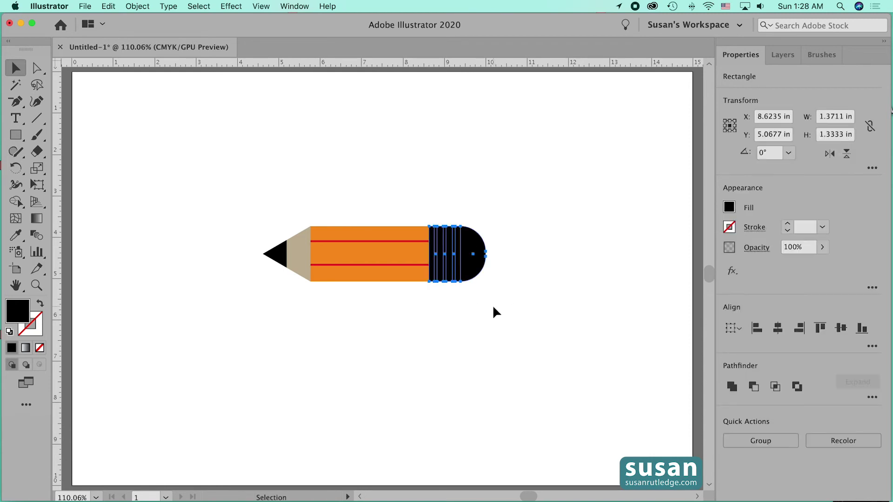
{"action": "left_click", "coordinate": [728, 208]}
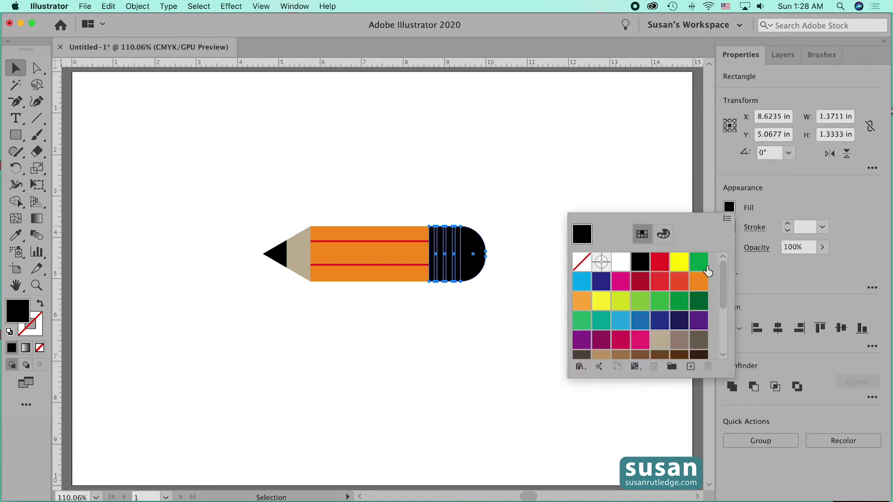
{"action": "left_click", "coordinate": [582, 270]}
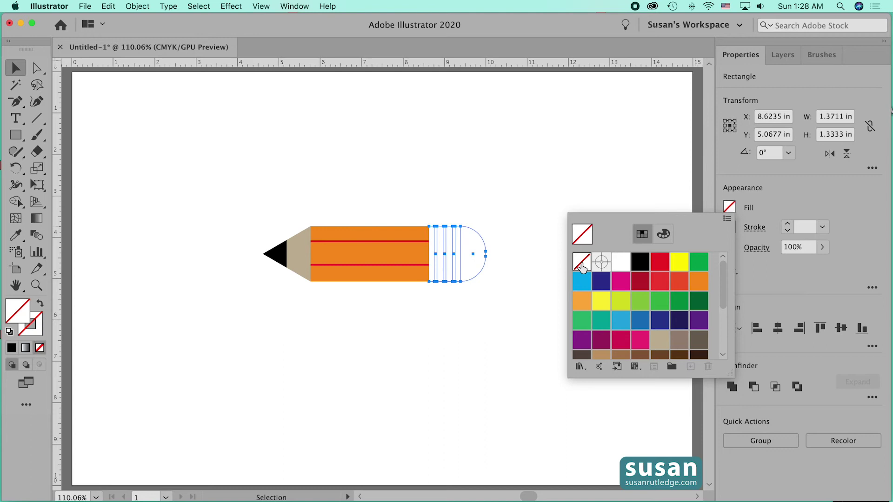
{"action": "left_click", "coordinate": [542, 250]}
- Fill the rounded eraser shape with the bright pink swatch
{"action": "left_click", "coordinate": [475, 281]}
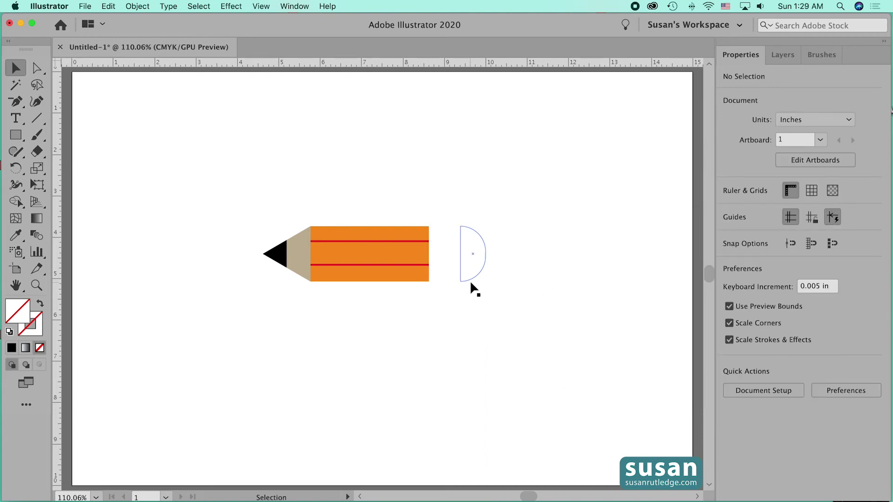
{"action": "left_click", "coordinate": [470, 280]}
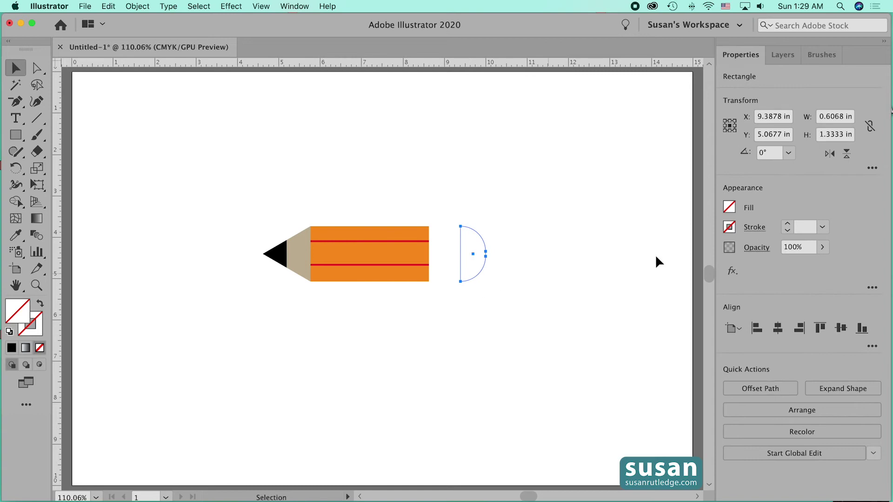
{"action": "left_click", "coordinate": [729, 207]}
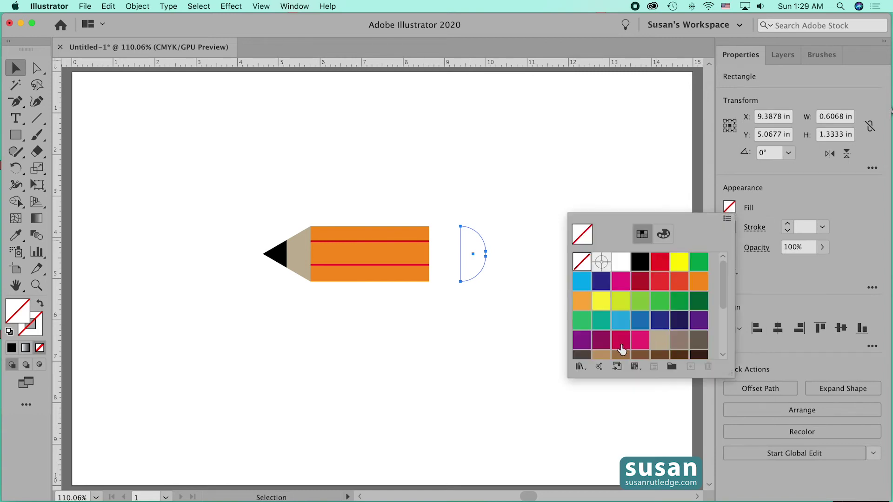
{"action": "left_click", "coordinate": [636, 342]}
{"action": "left_click", "coordinate": [507, 328]}
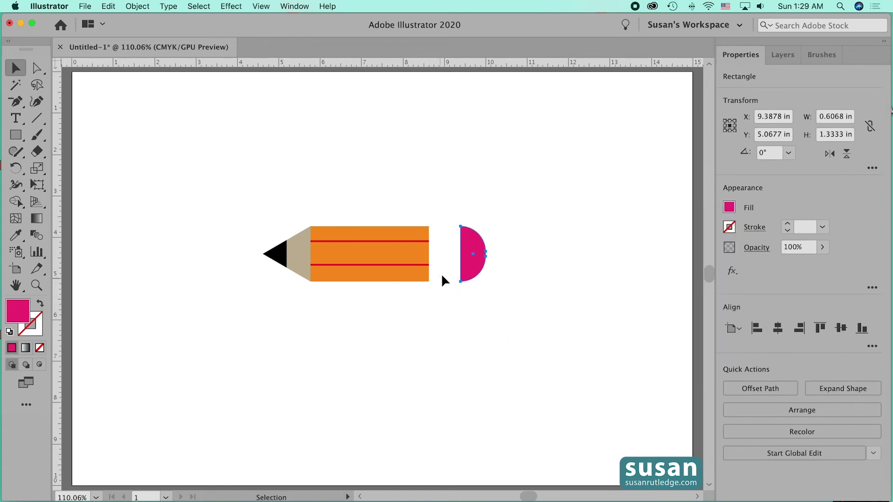
- Fill the ferrule rectangle with a light gray swatch from the grays group
{"action": "left_click", "coordinate": [430, 226]}
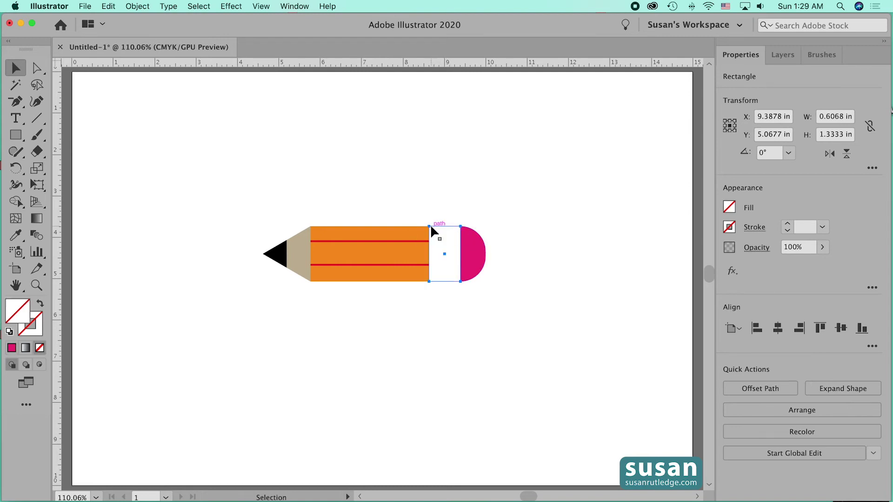
{"action": "left_click", "coordinate": [729, 207]}
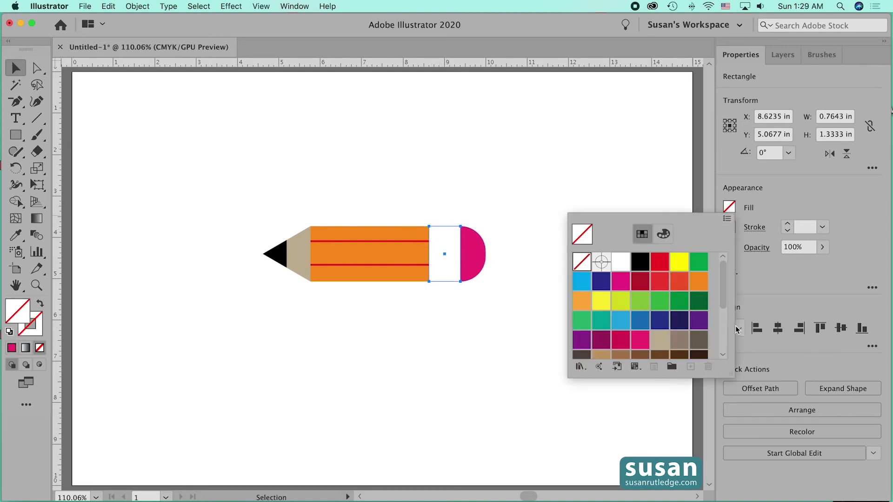
{"action": "scroll", "coordinate": [723, 303], "scroll_direction": "down", "scroll_amount": 4}
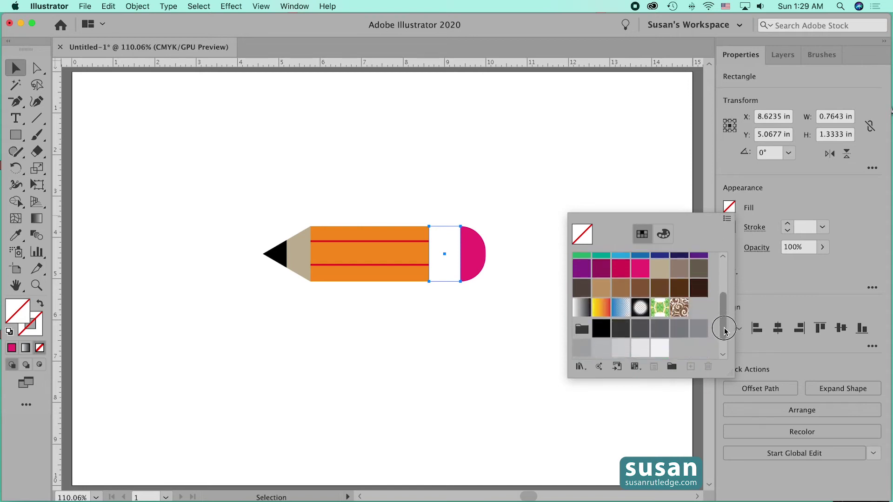
{"action": "left_click", "coordinate": [609, 350]}
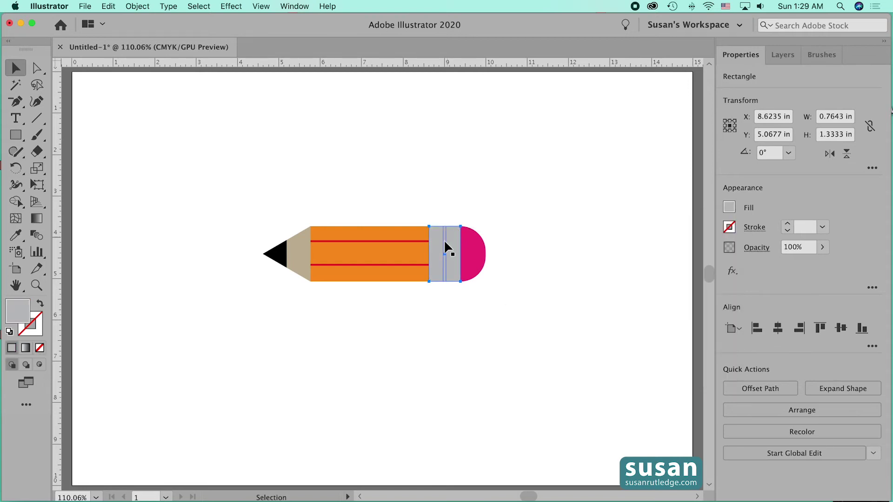
- Fill the three thin ferrule stripes with a dark gray swatch and deselect them
{"action": "left_click", "coordinate": [436, 247]}
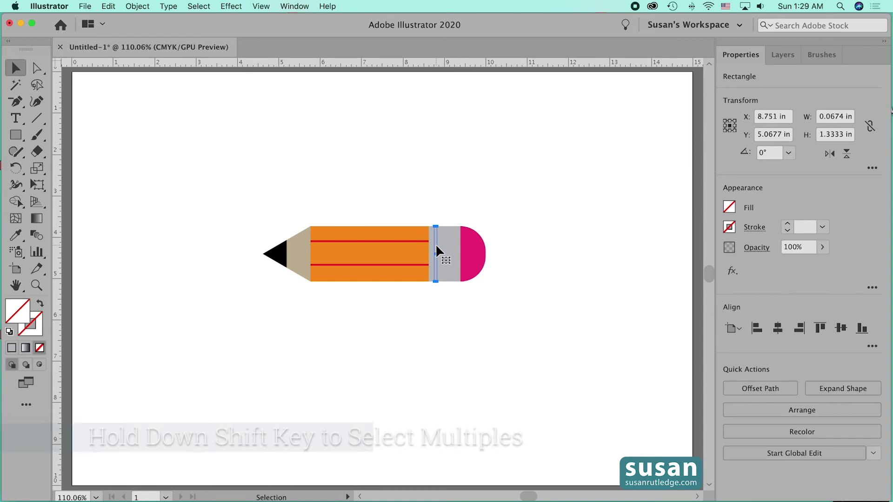
{"action": "left_click", "coordinate": [445, 250], "text": "shift"}
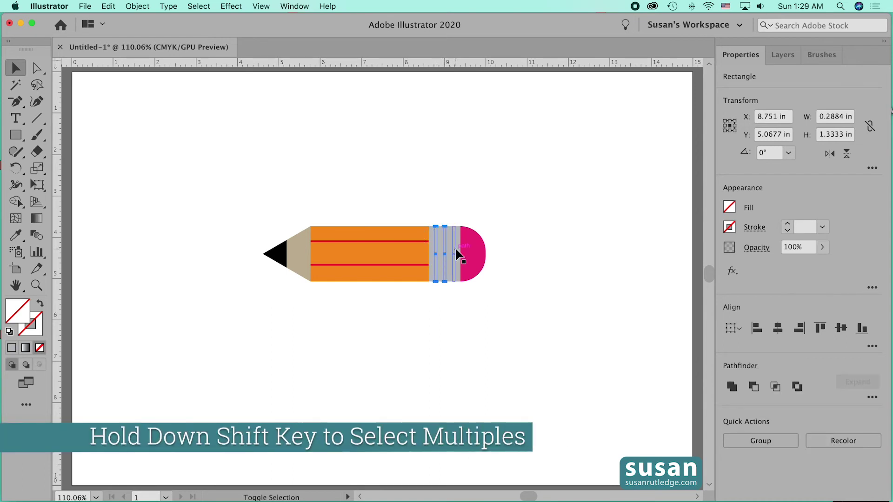
{"action": "left_click", "coordinate": [455, 251], "text": "shift"}
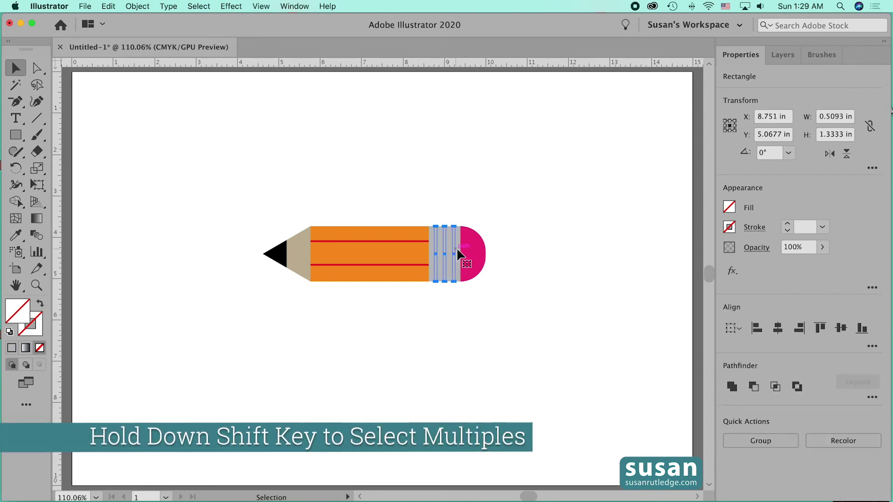
{"action": "left_click", "coordinate": [729, 208]}
{"action": "left_click_drag", "start_coordinate": [724, 282], "coordinate": [724, 335]}
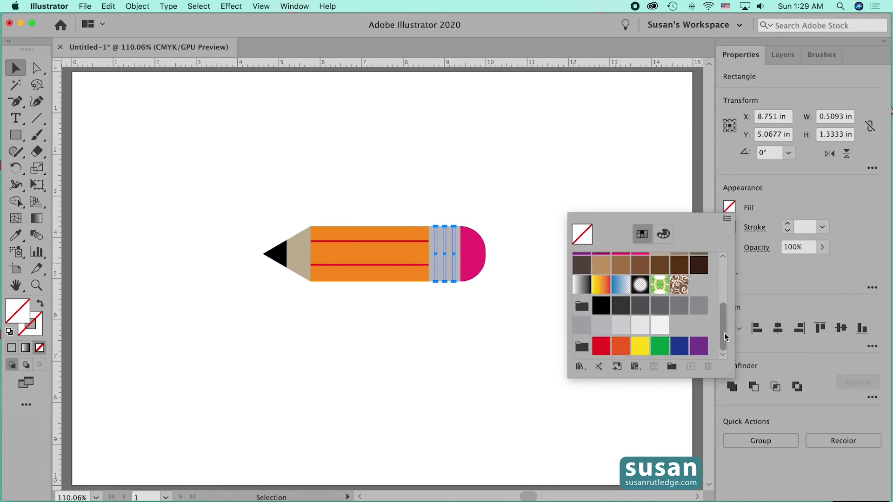
{"action": "left_click", "coordinate": [638, 310]}
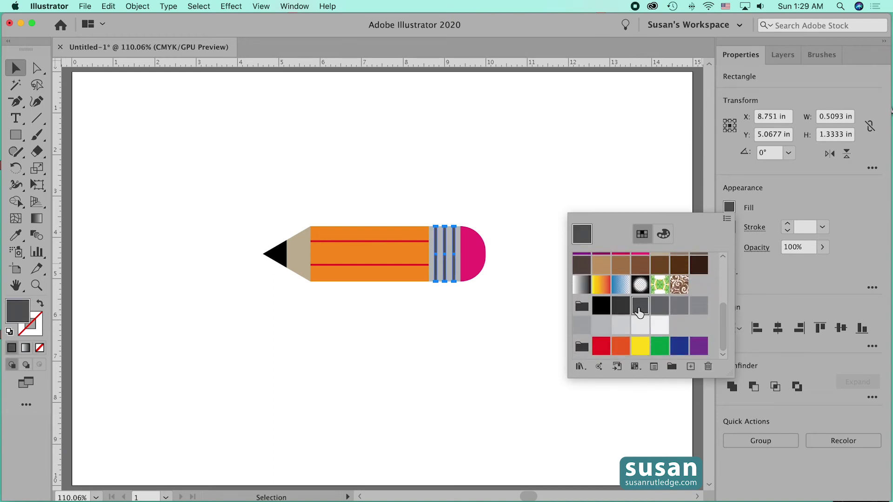
{"action": "left_click", "coordinate": [507, 181]}
{"action": "left_click", "coordinate": [511, 183]}
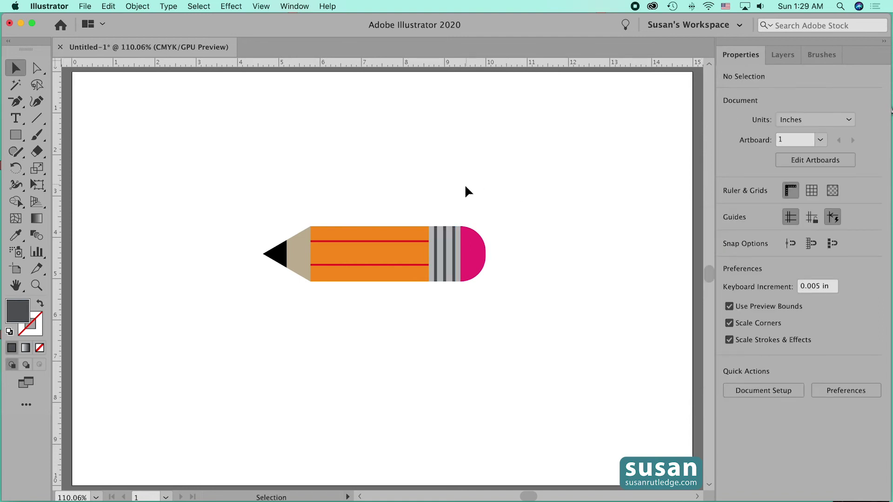
- Group the ferrule, its stripes and the eraser, and deselect the group
{"action": "mouse_move", "coordinate": [432, 204]}
{"action": "left_mouse_down"}
{"action": "mouse_move", "coordinate": [439, 241]}
{"action": "mouse_move", "coordinate": [469, 299]}
{"action": "mouse_move", "coordinate": [492, 296]}
{"action": "left_mouse_up"}
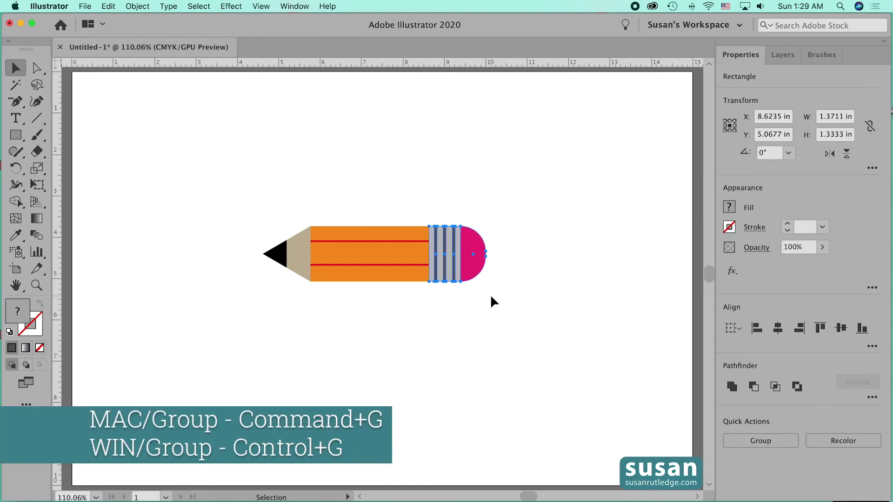
{"action": "key", "text": "super+g"}
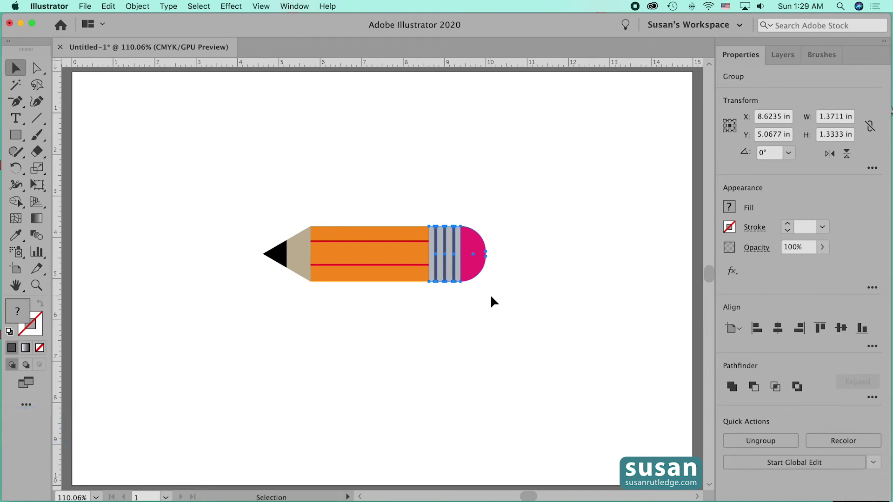
{"action": "left_click", "coordinate": [490, 295]}
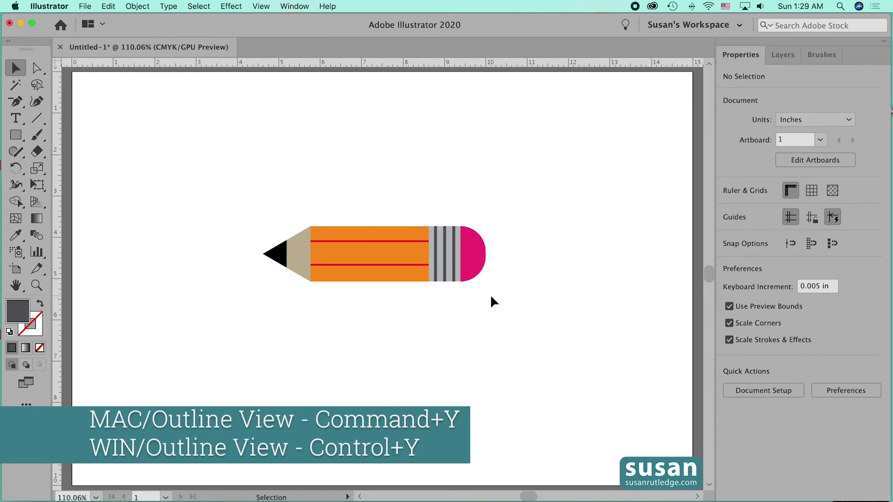
- In outline view, draw a rectangle with no fill, about 1.15 × 1.33 in, around the pencil tip and send it to the back
{"action": "key", "text": "super+y"}
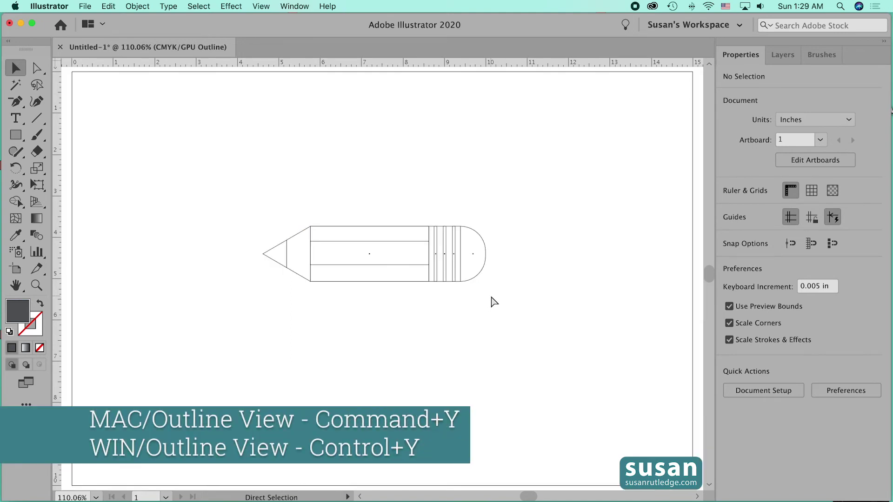
{"action": "left_click", "coordinate": [17, 136]}
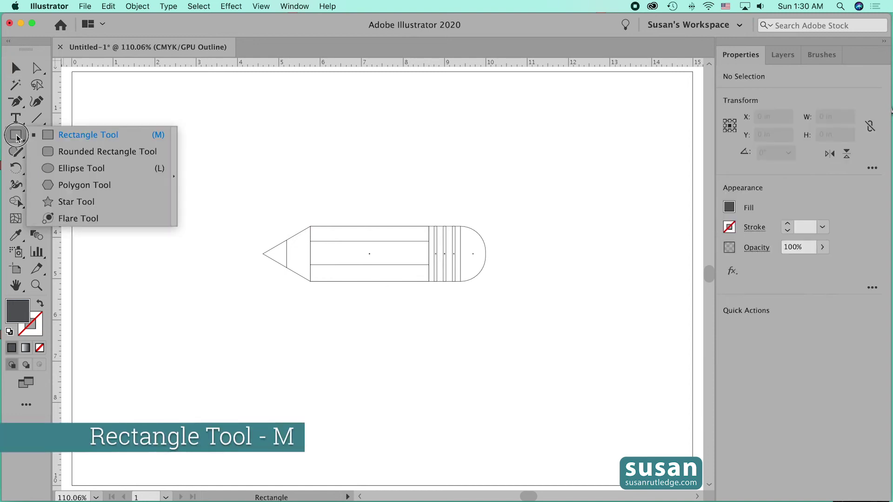
{"action": "left_click_drag", "start_coordinate": [18, 138], "coordinate": [48, 139]}
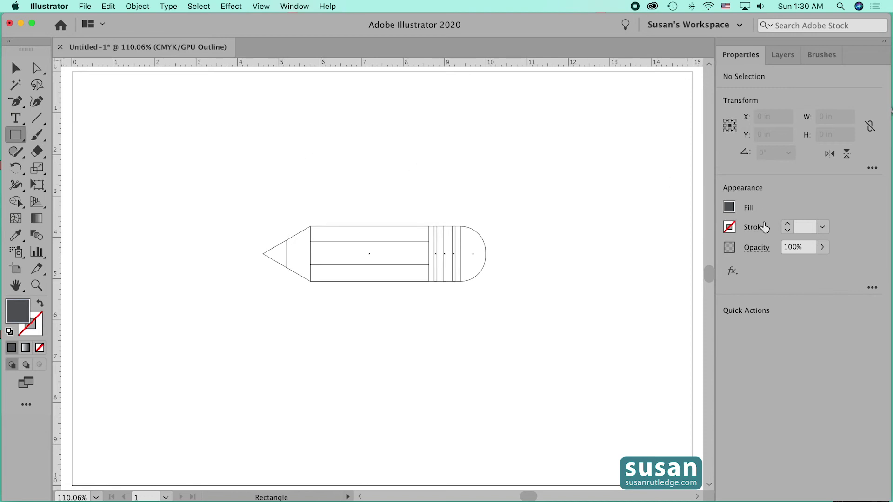
{"action": "left_click", "coordinate": [729, 207]}
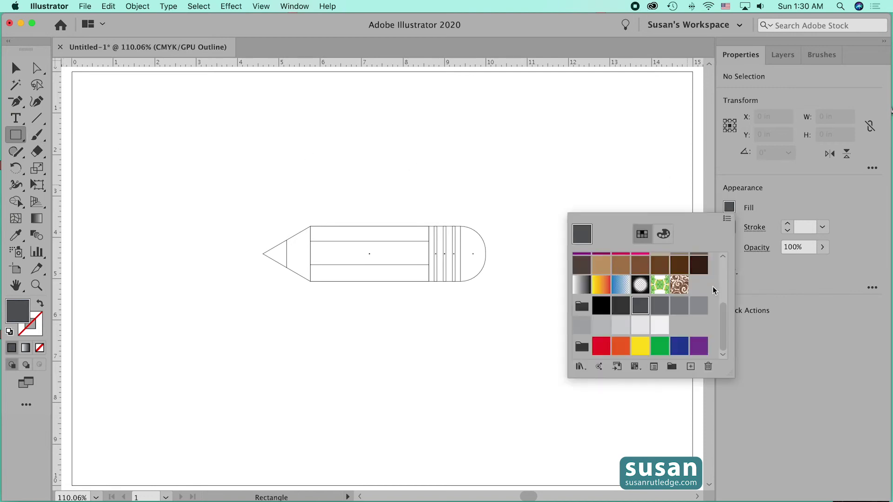
{"action": "left_click", "coordinate": [722, 327]}
{"action": "left_click_drag", "start_coordinate": [722, 327], "coordinate": [723, 279]}
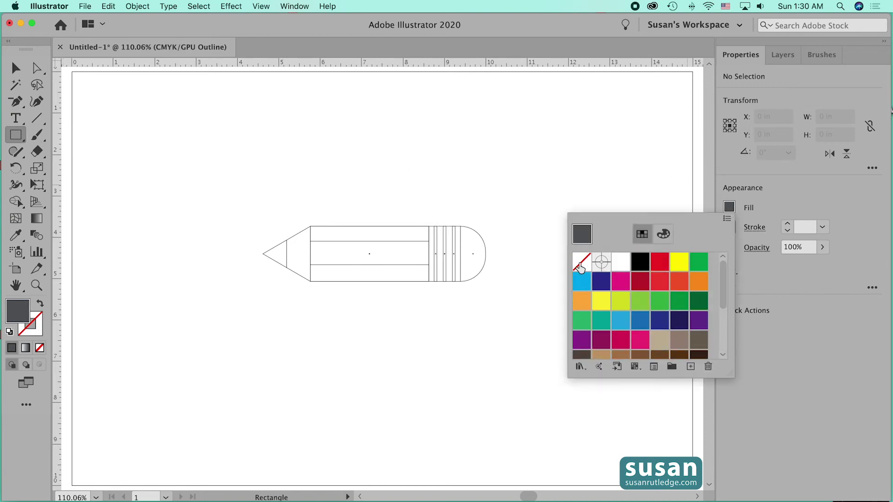
{"action": "left_click", "coordinate": [579, 265]}
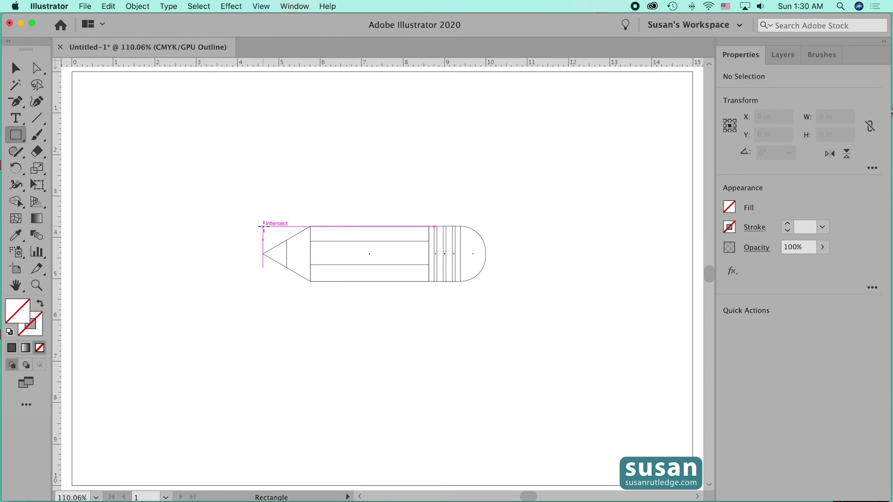
{"action": "left_click_drag", "start_coordinate": [263, 226], "coordinate": [311, 282]}
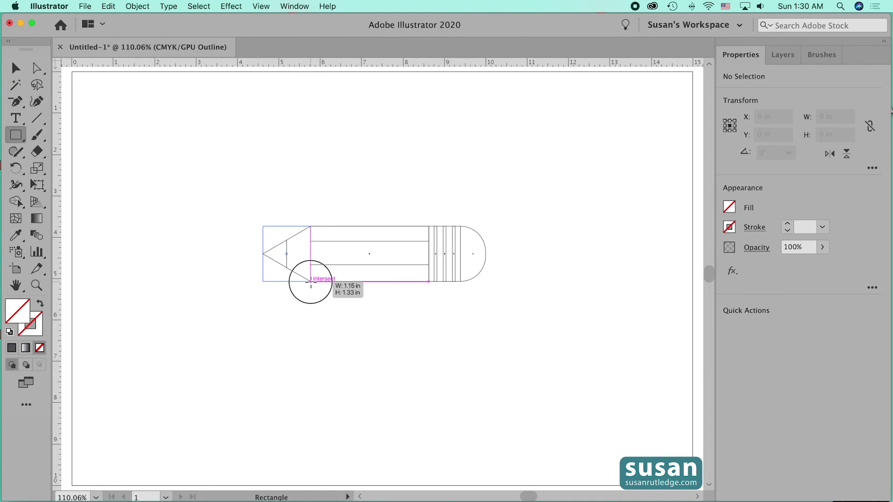
{"action": "left_click_drag", "start_coordinate": [310, 281], "coordinate": [311, 282]}
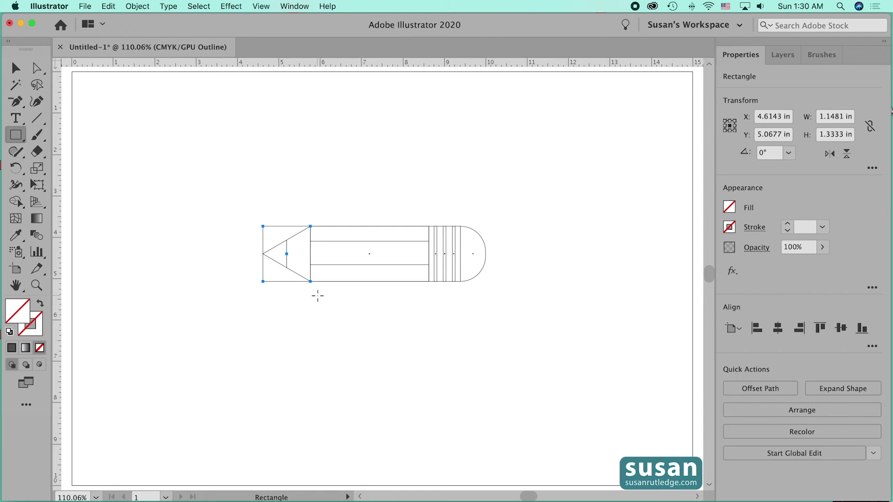
{"action": "key", "text": "shift+super+bracketleft"}
- Group the pencil tip shapes with their surrounding unfilled rectangle and deselect them
{"action": "left_click", "coordinate": [16, 70]}
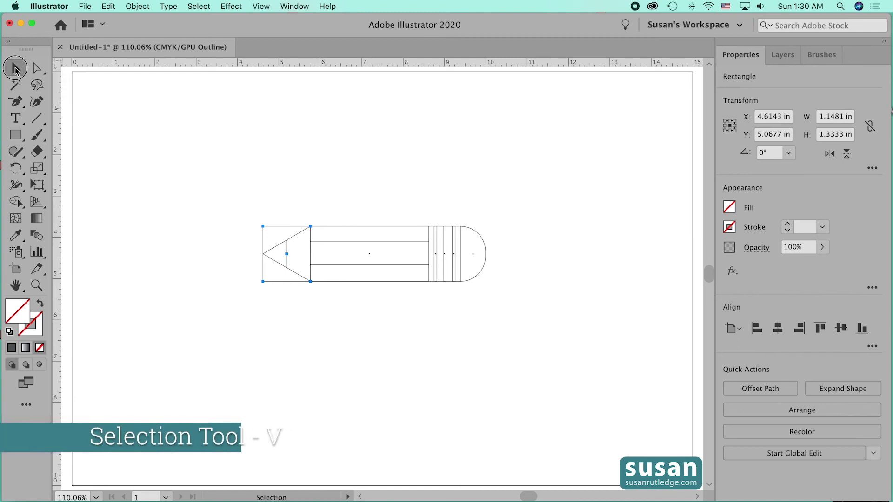
{"action": "left_click_drag", "start_coordinate": [238, 201], "coordinate": [305, 299]}
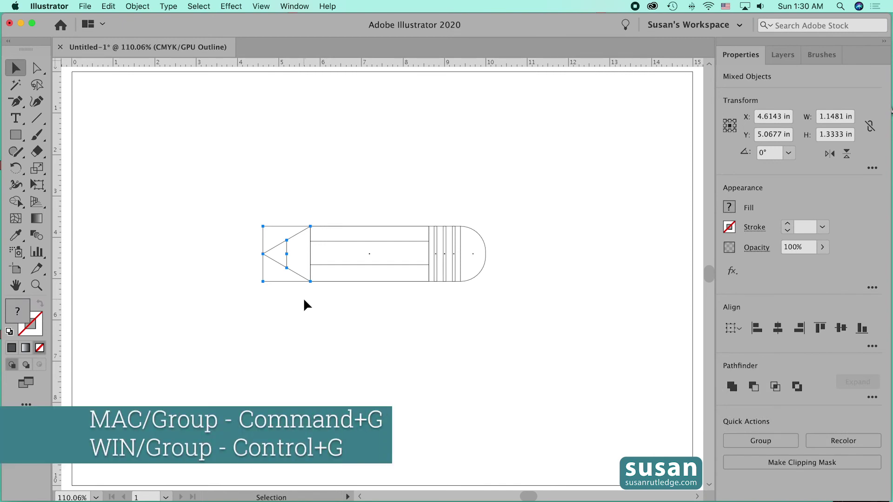
{"action": "key", "text": "super+g"}
{"action": "left_click", "coordinate": [304, 301]}
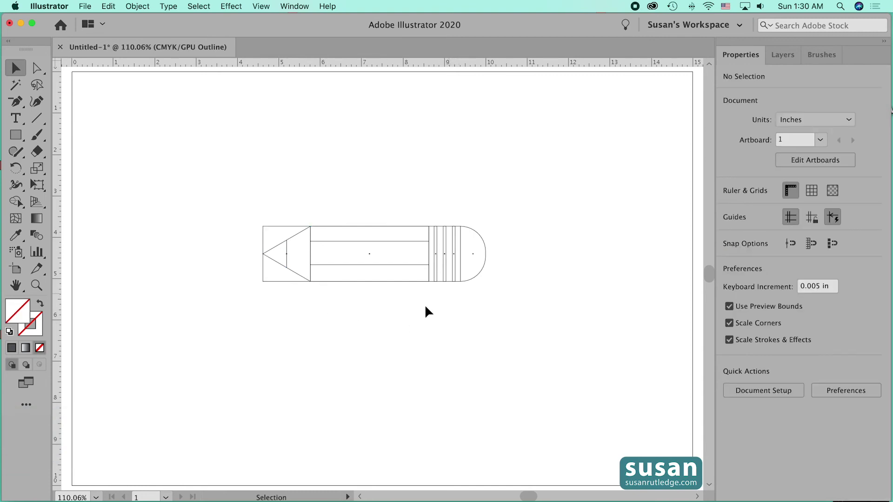
- Draw an unfilled rectangle about 1.38 × 1.33 in around the ferrule and eraser and send it to the back
{"action": "left_click", "coordinate": [16, 133]}
{"action": "left_click_drag", "start_coordinate": [16, 133], "coordinate": [65, 141]}
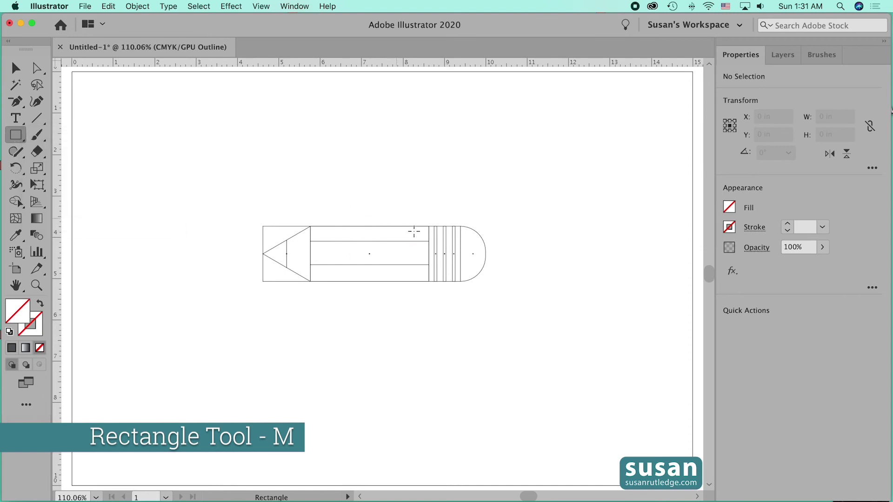
{"action": "left_click_drag", "start_coordinate": [428, 226], "coordinate": [476, 278]}
{"action": "left_click_drag", "start_coordinate": [478, 280], "coordinate": [487, 282]}
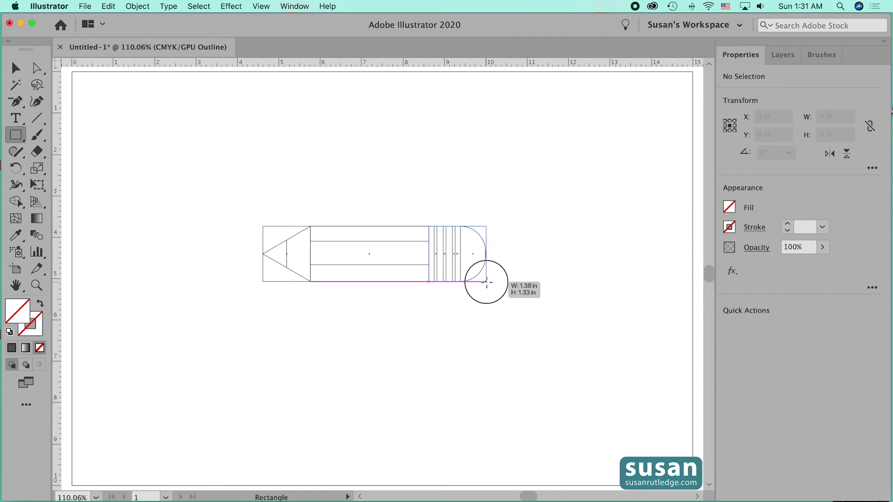
{"action": "left_click_drag", "start_coordinate": [487, 282], "coordinate": [486, 281]}
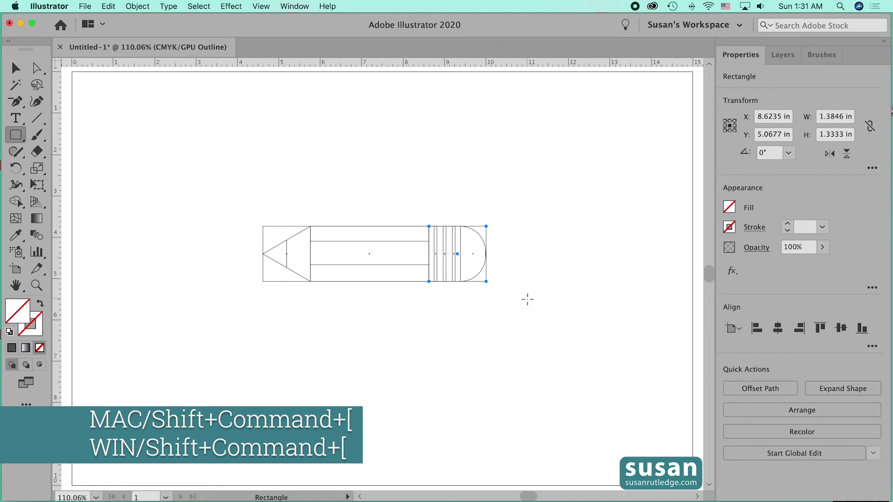
{"action": "key", "text": "shift+super+bracketleft"}
- Group the ferrule and eraser with their bounding rectangle and return the artwork to preview mode
{"action": "key", "text": "v"}
{"action": "mouse_move", "coordinate": [430, 190]}
{"action": "left_mouse_down"}
{"action": "mouse_move", "coordinate": [442, 242]}
{"action": "mouse_move", "coordinate": [482, 288]}
{"action": "mouse_move", "coordinate": [492, 289]}
{"action": "left_mouse_up"}
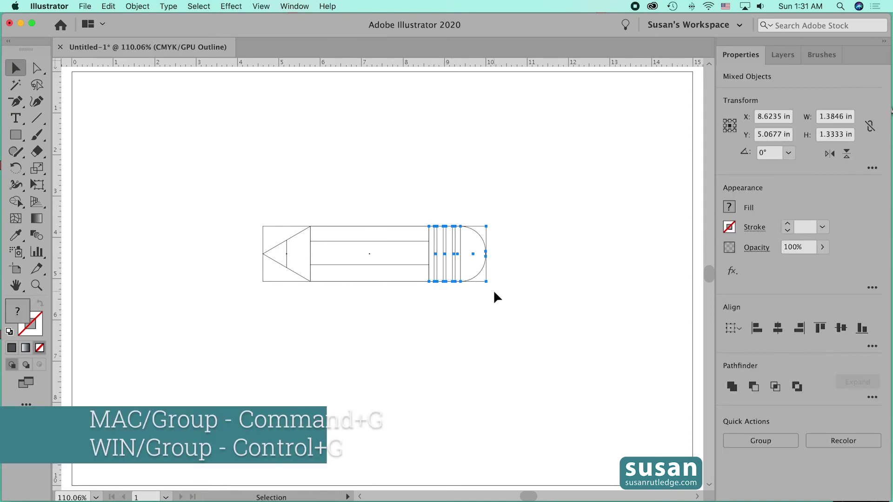
{"action": "key", "text": "super+g"}
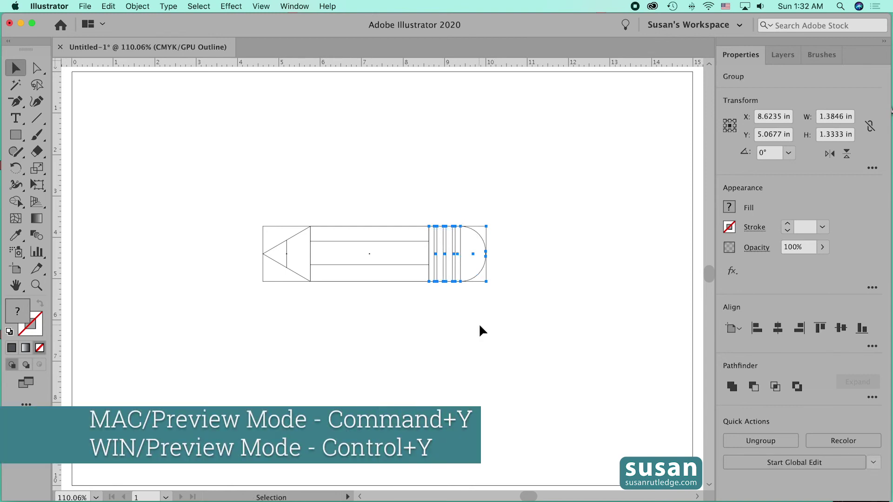
{"action": "key", "text": "super+y"}
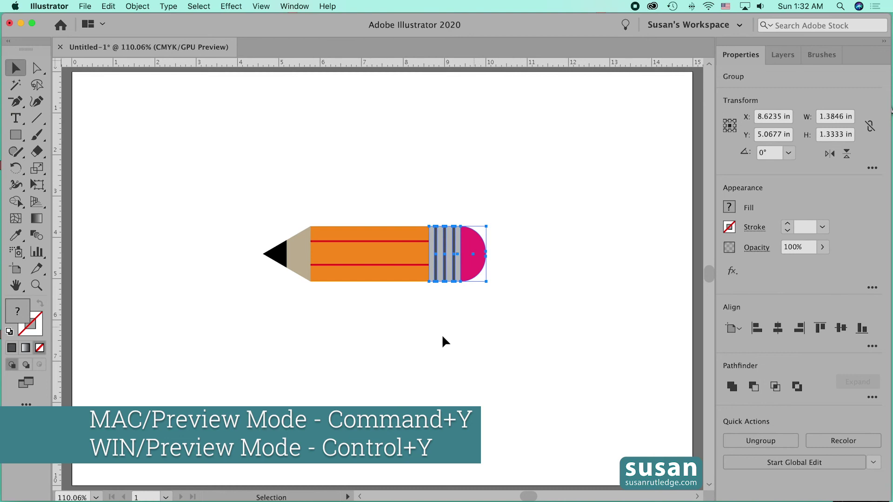
{"action": "left_click", "coordinate": [413, 333]}
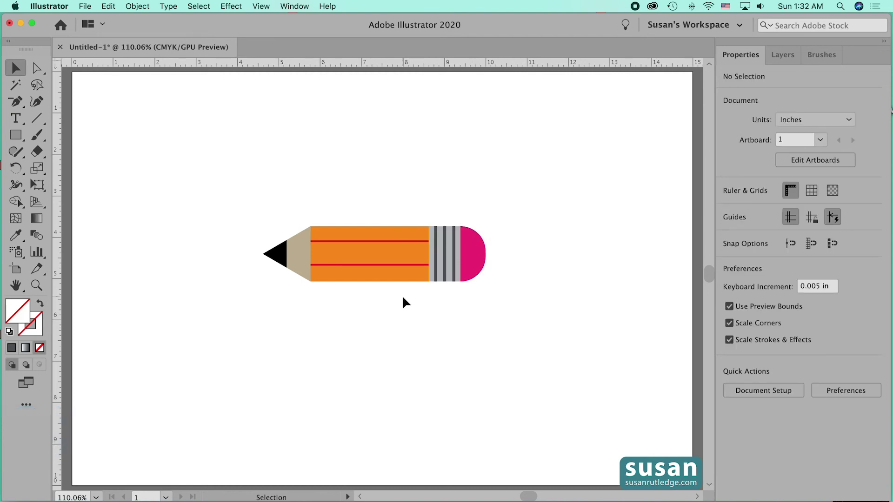
- Add the pencil tip group as the start tile of the Pencil pattern brush and accept the brush options
{"action": "left_click", "coordinate": [821, 55]}
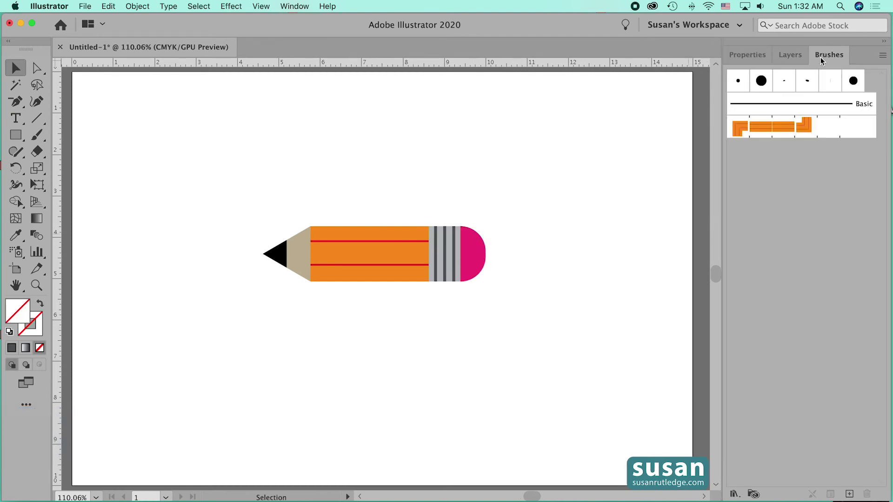
{"action": "mouse_move", "coordinate": [254, 211]}
{"action": "left_mouse_down"}
{"action": "mouse_move", "coordinate": [295, 284]}
{"action": "mouse_move", "coordinate": [300, 267]}
{"action": "mouse_move", "coordinate": [642, 266]}
{"action": "mouse_move", "coordinate": [800, 186]}
{"action": "mouse_move", "coordinate": [833, 131]}
{"action": "left_mouse_up"}
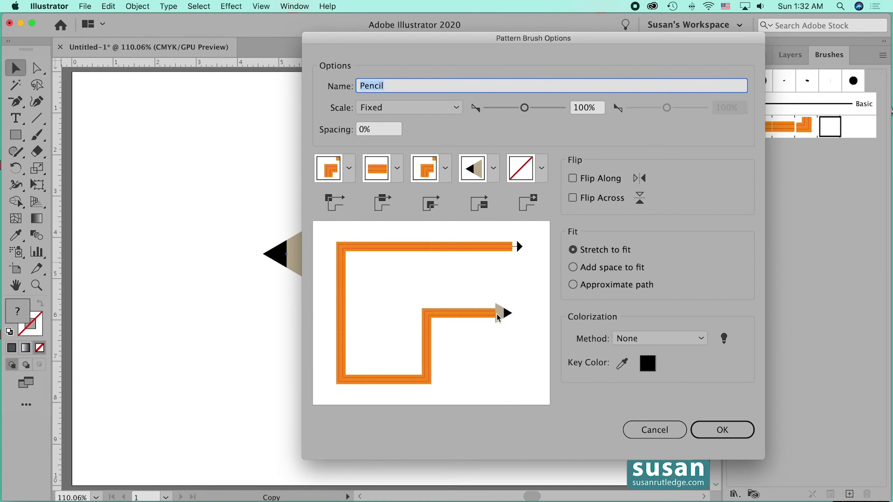
{"action": "left_click", "coordinate": [730, 432]}
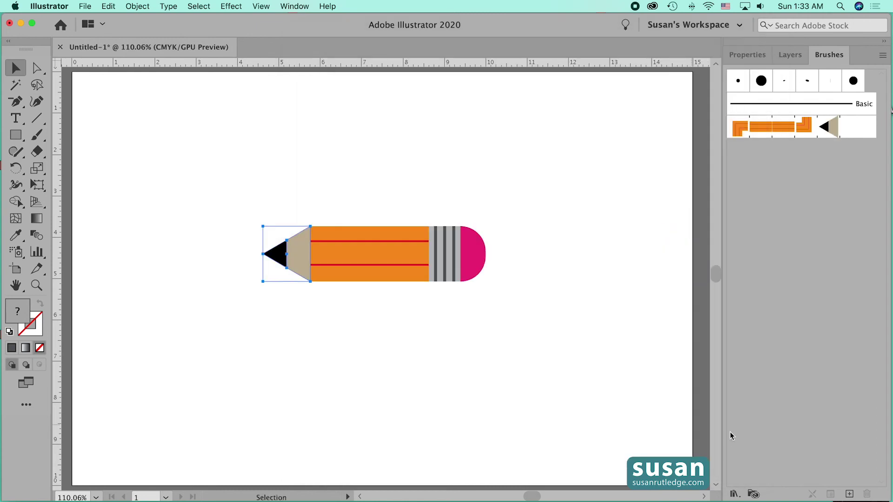
- Add the ferrule and eraser group as the end tile of the Pencil pattern brush and accept the brush options
{"action": "left_click_drag", "start_coordinate": [442, 205], "coordinate": [510, 305]}
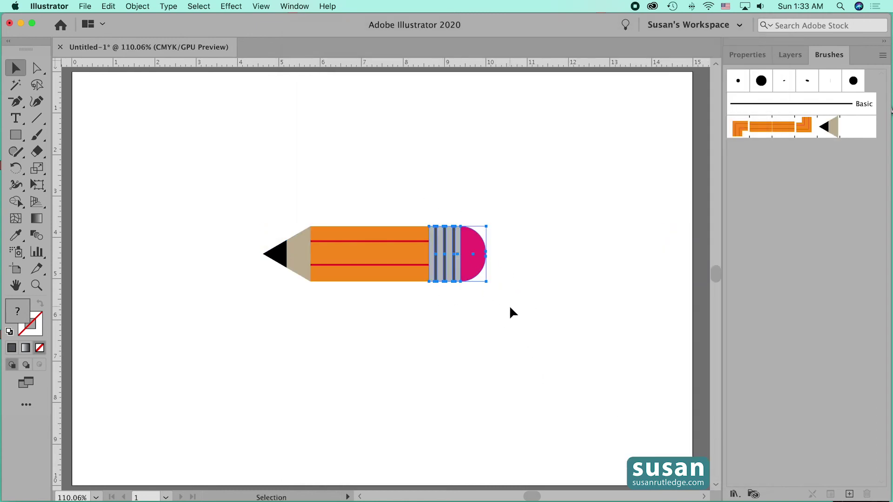
{"action": "mouse_move", "coordinate": [454, 272]}
{"action": "left_mouse_down"}
{"action": "mouse_move", "coordinate": [538, 264]}
{"action": "mouse_move", "coordinate": [853, 191]}
{"action": "mouse_move", "coordinate": [855, 127]}
{"action": "left_mouse_up"}
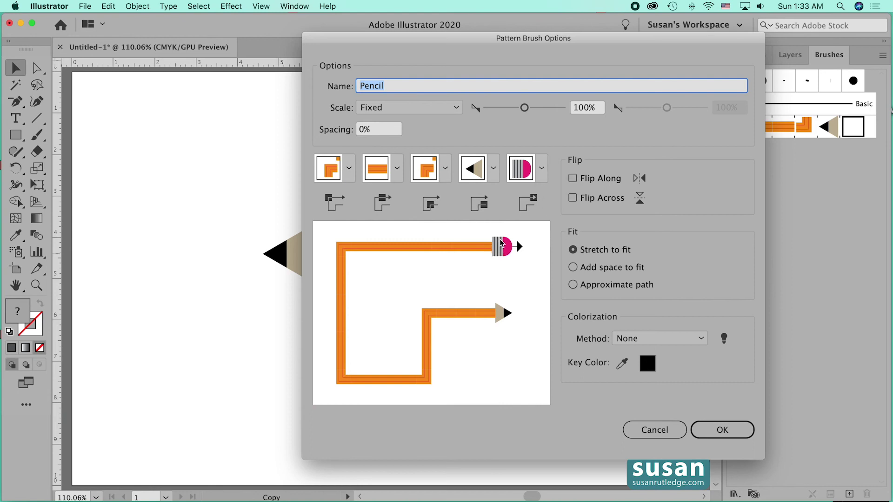
{"action": "left_click", "coordinate": [723, 431]}
- Move the whole original pencil artwork to the upper-left corner of the artboard
{"action": "mouse_move", "coordinate": [248, 210]}
{"action": "left_mouse_down"}
{"action": "mouse_move", "coordinate": [513, 281]}
{"action": "mouse_move", "coordinate": [529, 307]}
{"action": "left_mouse_up"}
{"action": "mouse_move", "coordinate": [388, 233]}
{"action": "left_mouse_down"}
{"action": "mouse_move", "coordinate": [278, 182]}
{"action": "mouse_move", "coordinate": [206, 91]}
{"action": "left_mouse_up"}
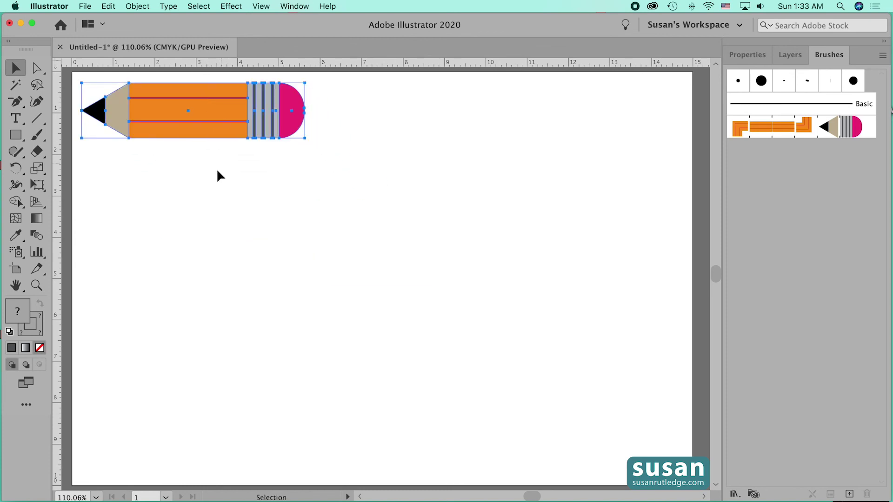
- Draw a horizontal line about 12 in long below the original pencil and apply the Pencil pattern brush to it
{"action": "key", "text": "backslash"}
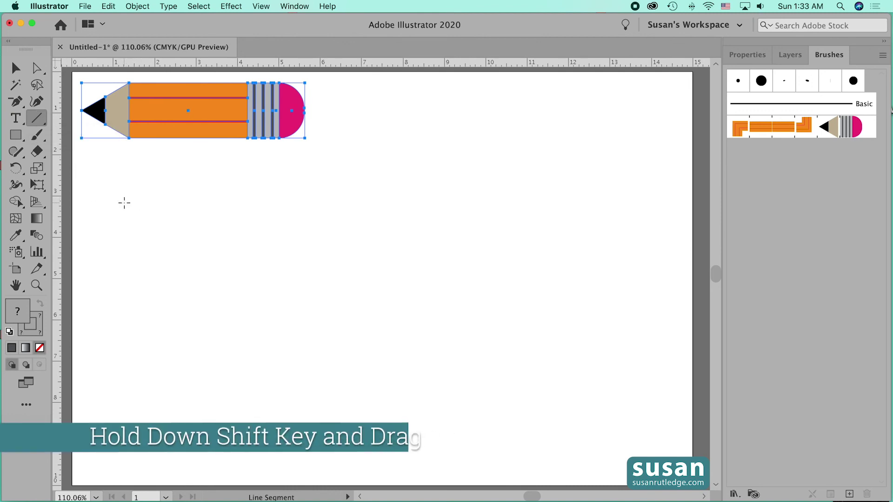
{"action": "left_click_drag", "start_coordinate": [115, 222], "coordinate": [614, 236]}
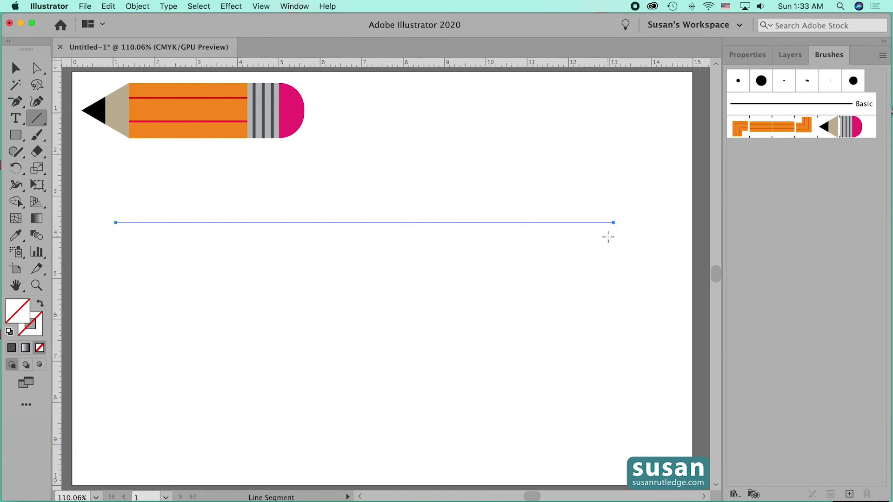
{"action": "left_click", "coordinate": [765, 132]}
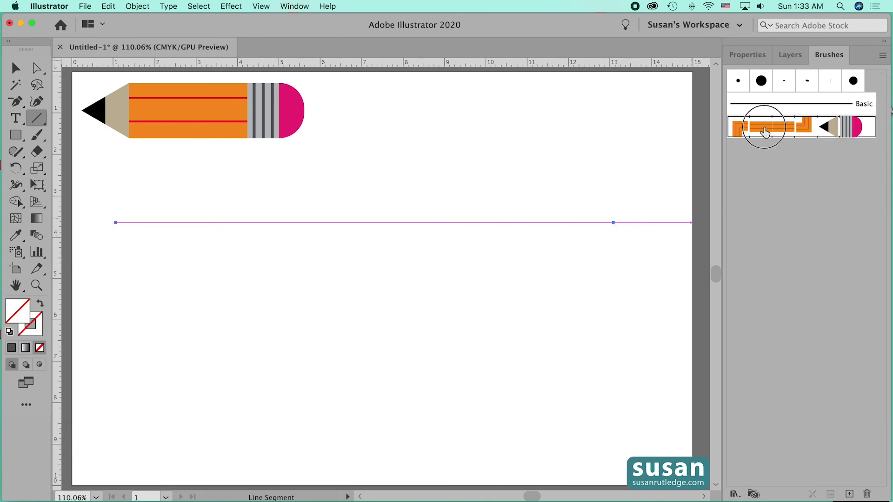
- Move the long brushed pencil up and slightly right, to just below the original pencil artwork
{"action": "left_click", "coordinate": [15, 68]}
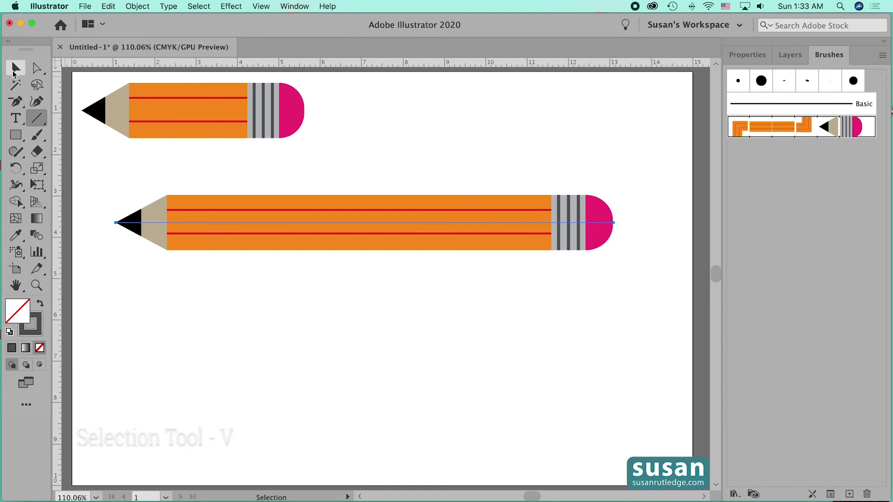
{"action": "left_click_drag", "start_coordinate": [307, 245], "coordinate": [326, 226]}
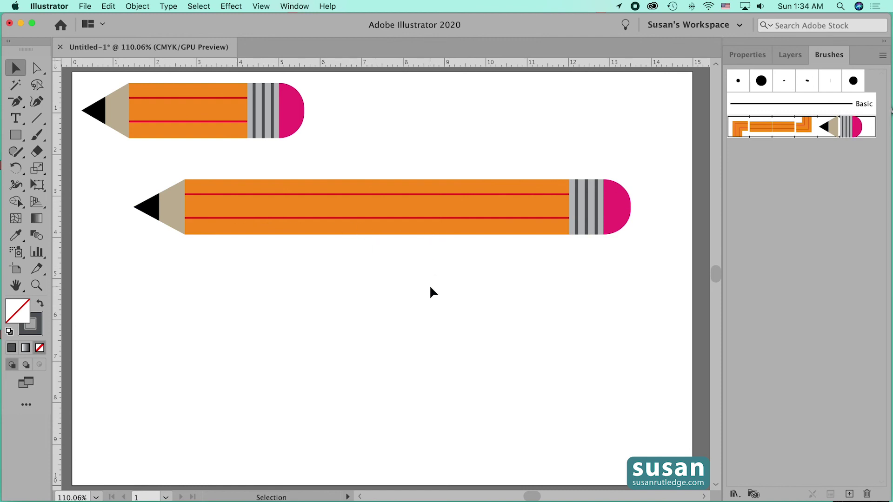
{"action": "key", "text": "super+z"}
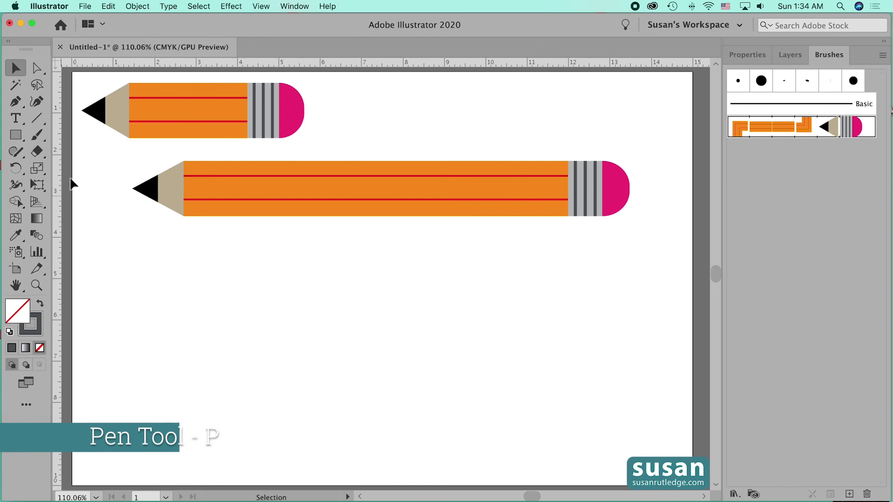
- Draw an open rectangular path about 11.3 in wide and 3.7 in tall below the long pencil, with a gap in its upper side
{"action": "left_click", "coordinate": [18, 103]}
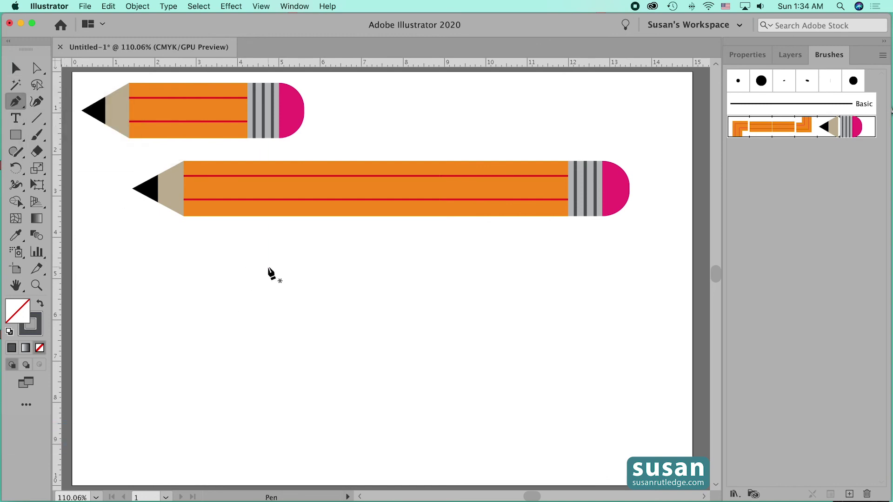
{"action": "left_click_drag", "start_coordinate": [296, 264], "coordinate": [191, 268]}
{"action": "left_click", "coordinate": [143, 265], "text": "shift"}
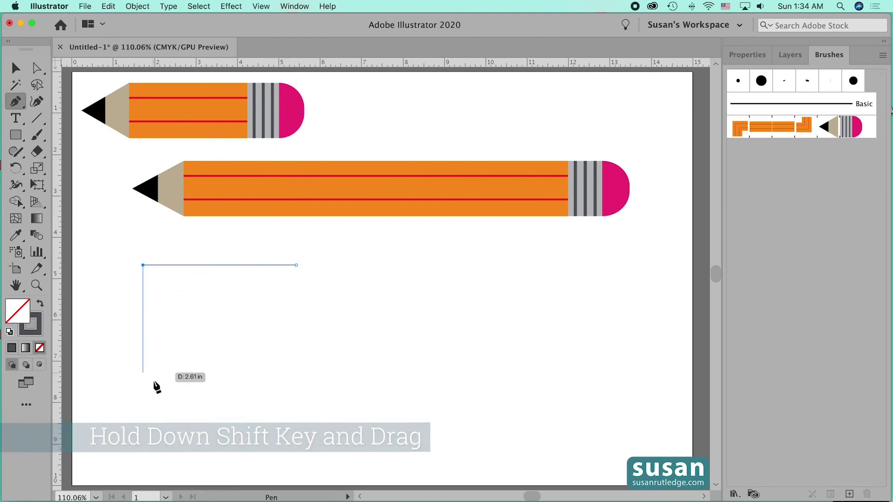
{"action": "left_click", "coordinate": [148, 419], "text": "shift"}
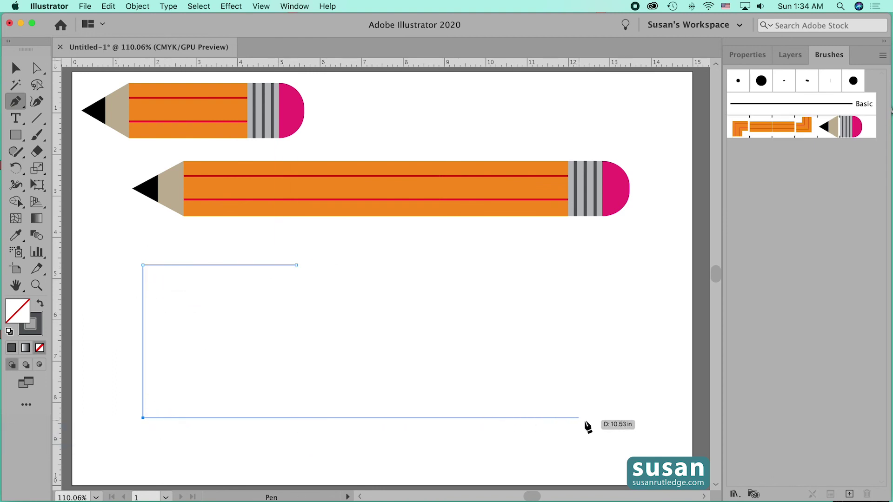
{"action": "left_click", "coordinate": [609, 416], "text": "shift"}
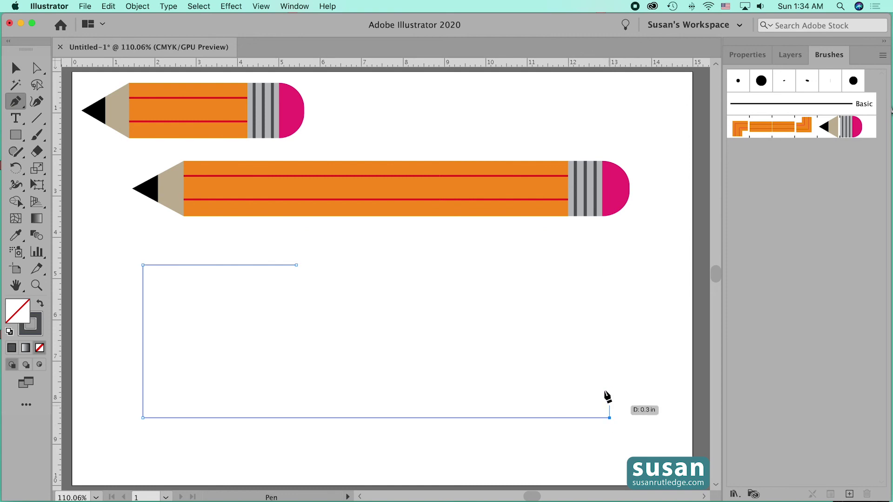
{"action": "left_click", "coordinate": [602, 266], "text": "shift"}
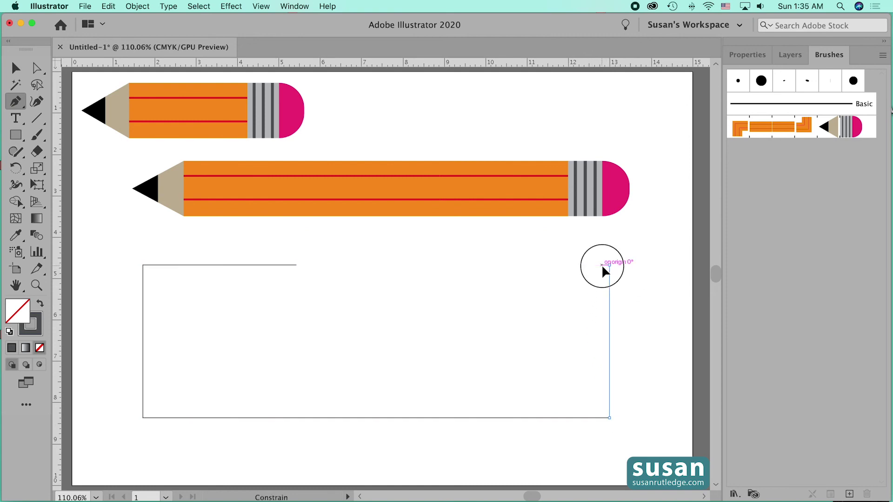
{"action": "left_click", "coordinate": [424, 265]}
{"action": "key", "text": "v"}
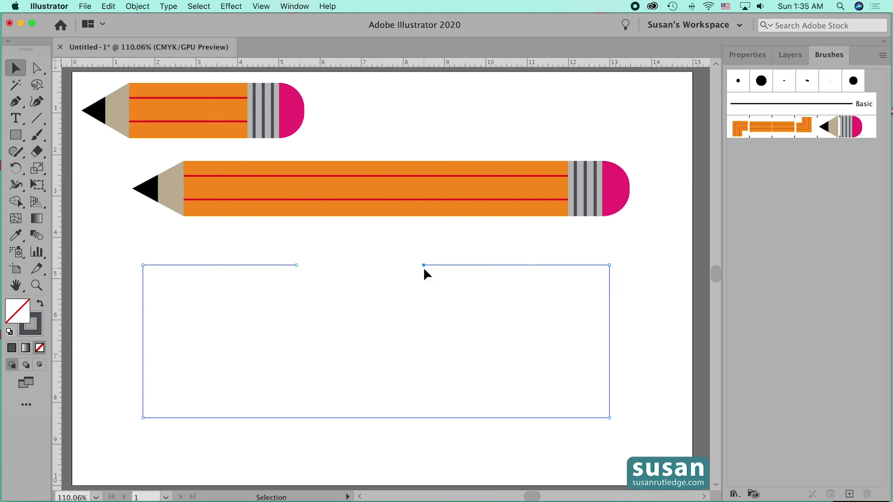
- Apply the Pencil pattern brush to the open rectangular path and reduce its stroke weight to half of 1 pt
{"action": "left_click", "coordinate": [772, 132]}
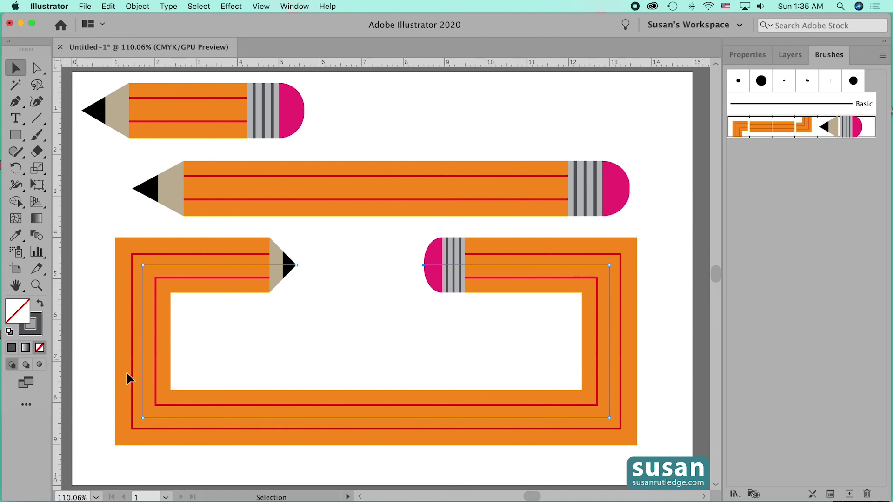
{"action": "left_click", "coordinate": [758, 55]}
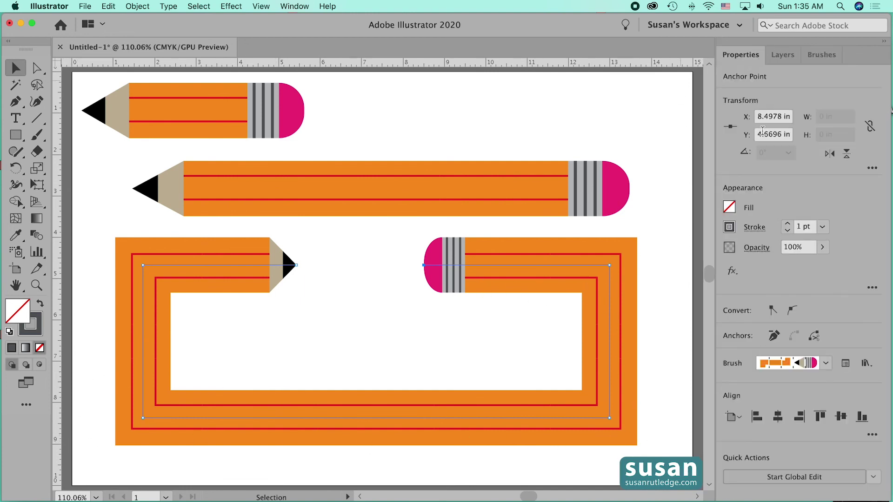
{"action": "left_click", "coordinate": [787, 231]}
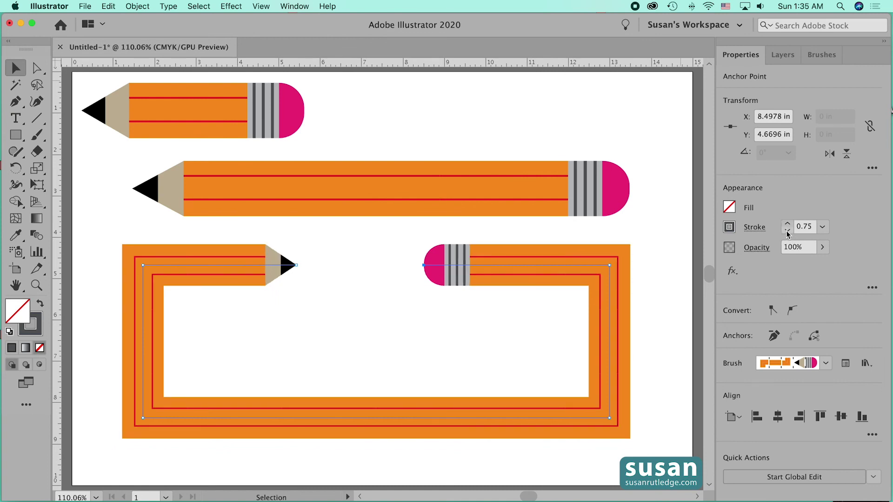
{"action": "left_click", "coordinate": [787, 230]}
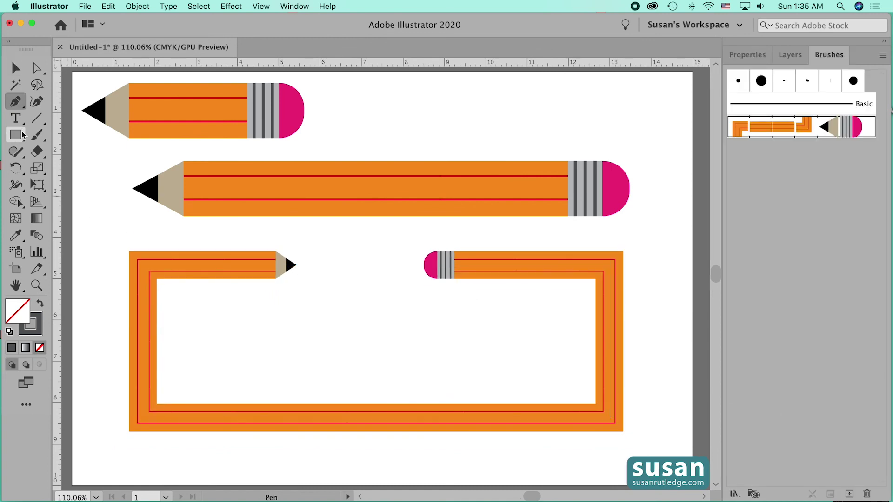
- Round all four corners of the brushed rectangular path to a radius of about 0.4 in using the live corners
{"action": "left_click", "coordinate": [15, 68]}
{"action": "left_click", "coordinate": [194, 271]}
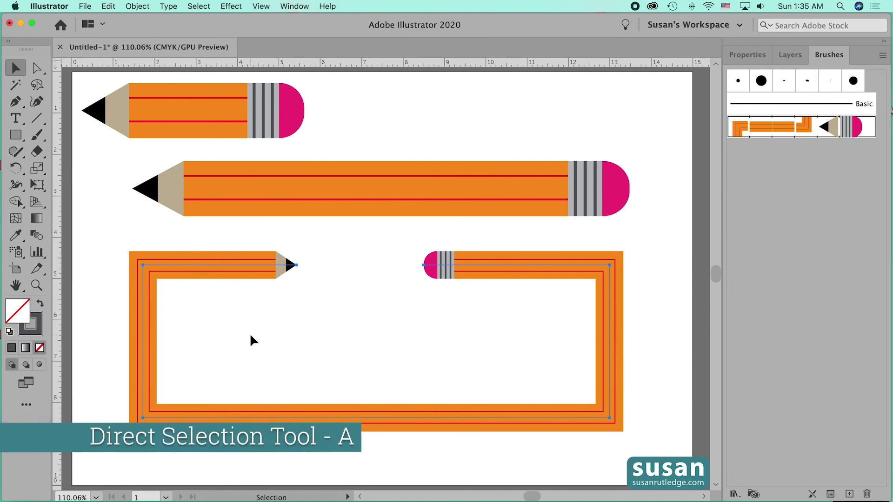
{"action": "left_click", "coordinate": [36, 69]}
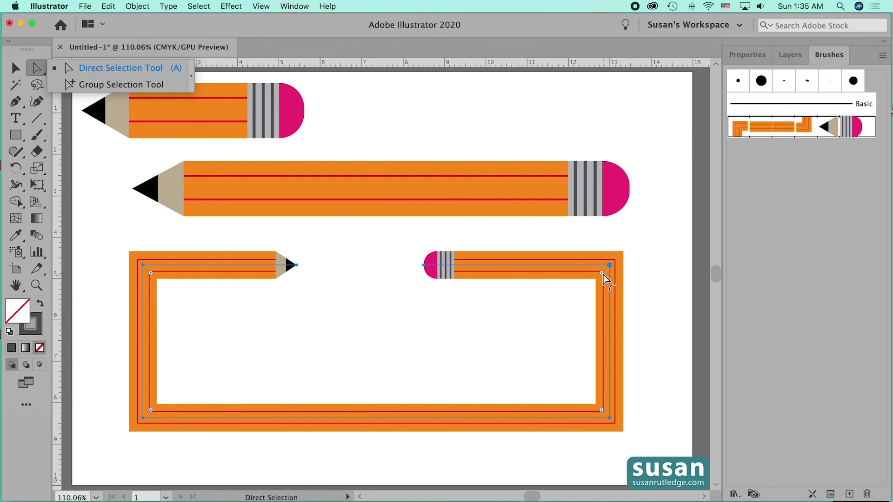
{"action": "left_click_drag", "start_coordinate": [600, 273], "coordinate": [593, 281]}
{"action": "left_click", "coordinate": [670, 312]}
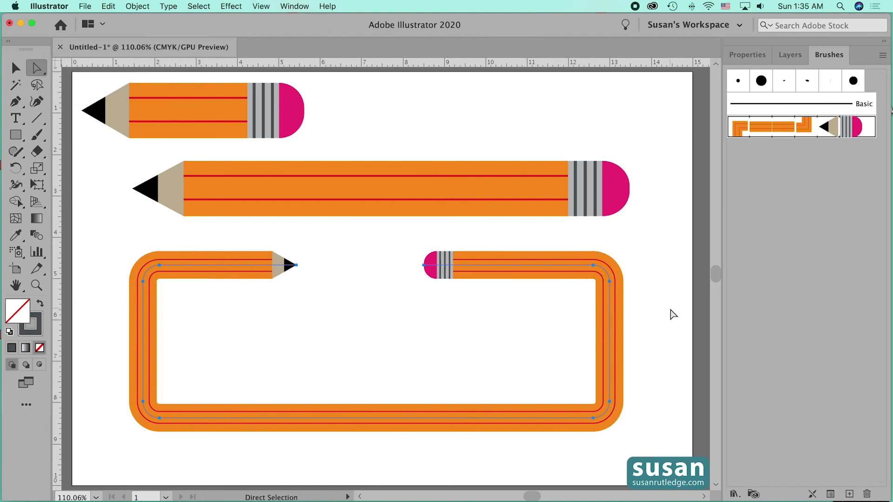